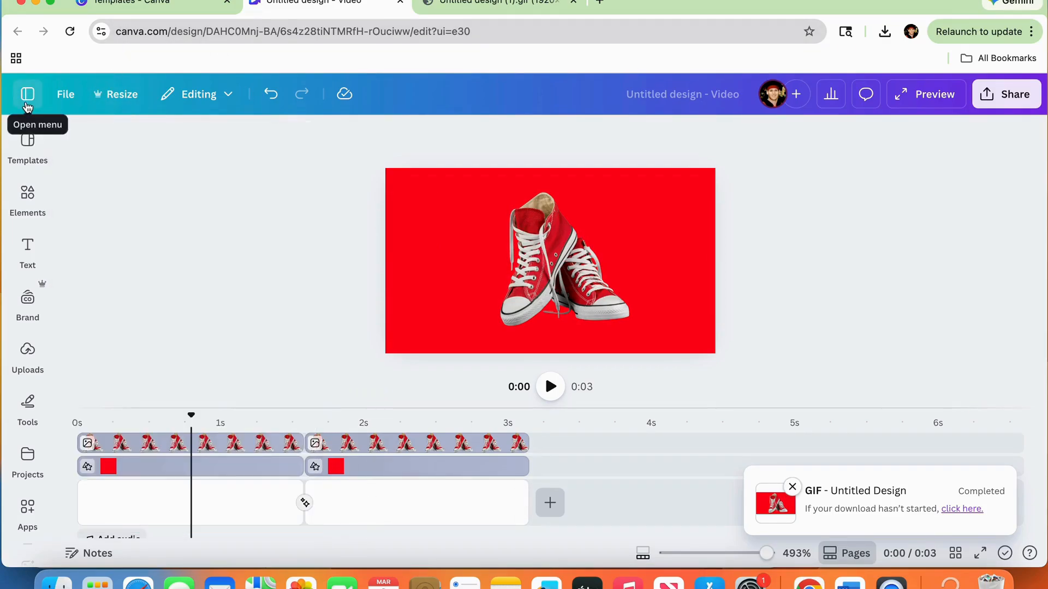
# Step: Create a new blank landscape video design
pyautogui.click(27, 106)
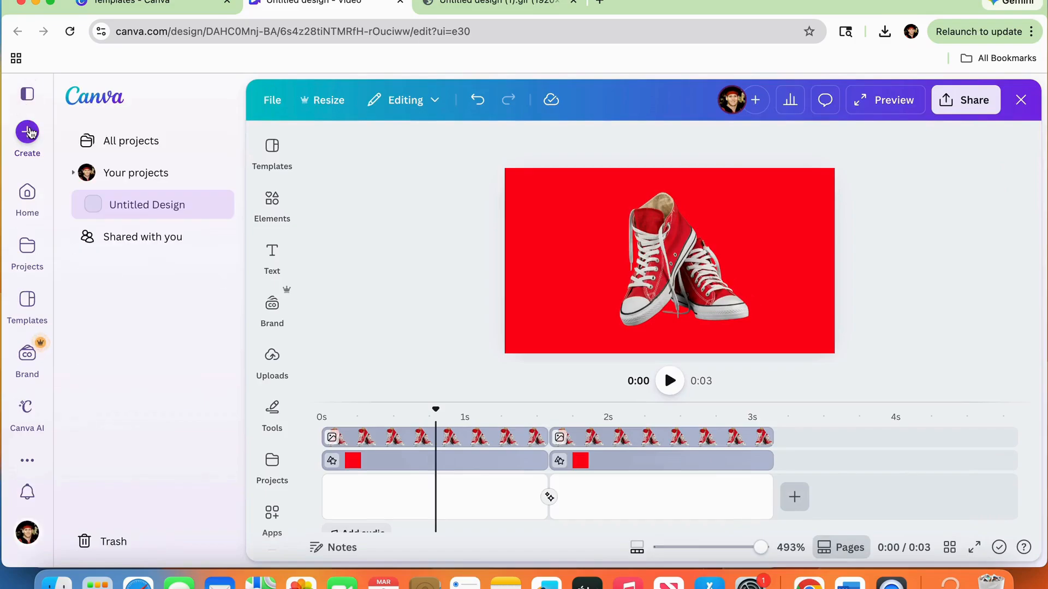
pyautogui.click(29, 131)
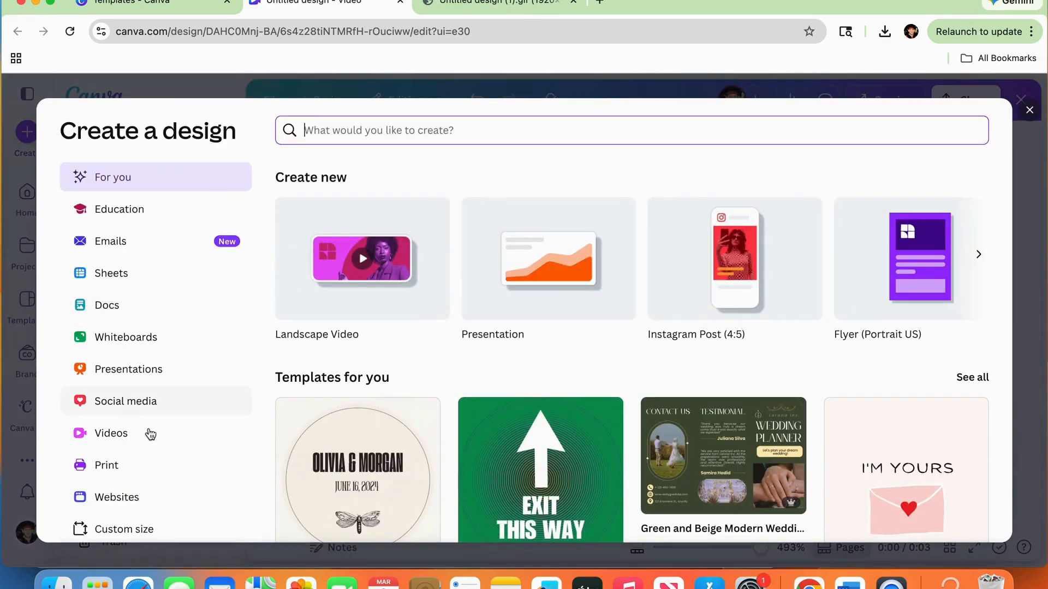
pyautogui.click(145, 443)
pyautogui.click(344, 236)
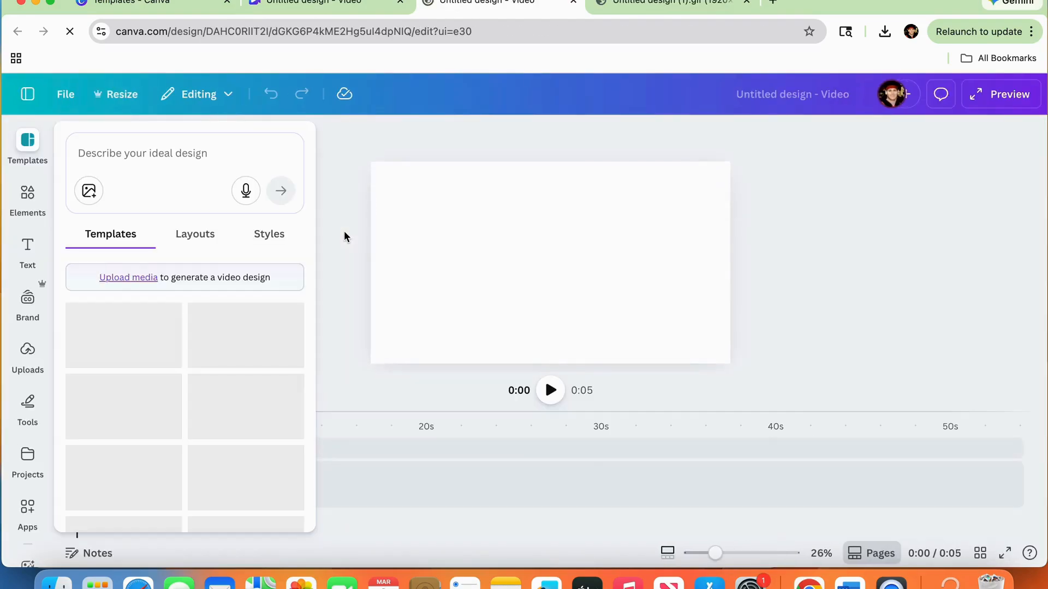
pyautogui.click(440, 239)
# Step: Search the elements library for "sneakers" and restrict the results to photos
pyautogui.click(28, 202)
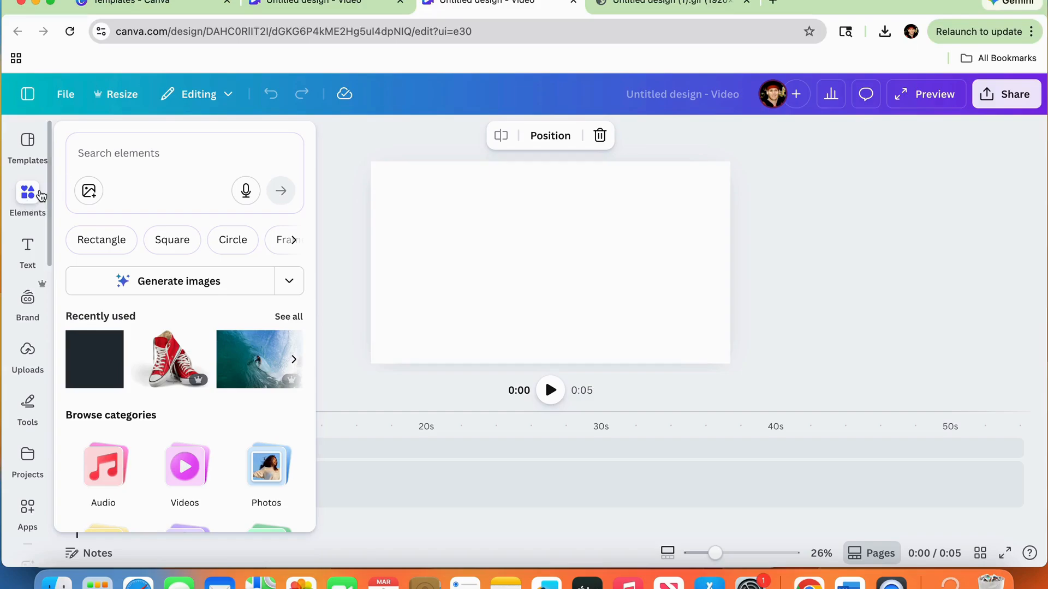
pyautogui.scroll(-1, 186, 437)
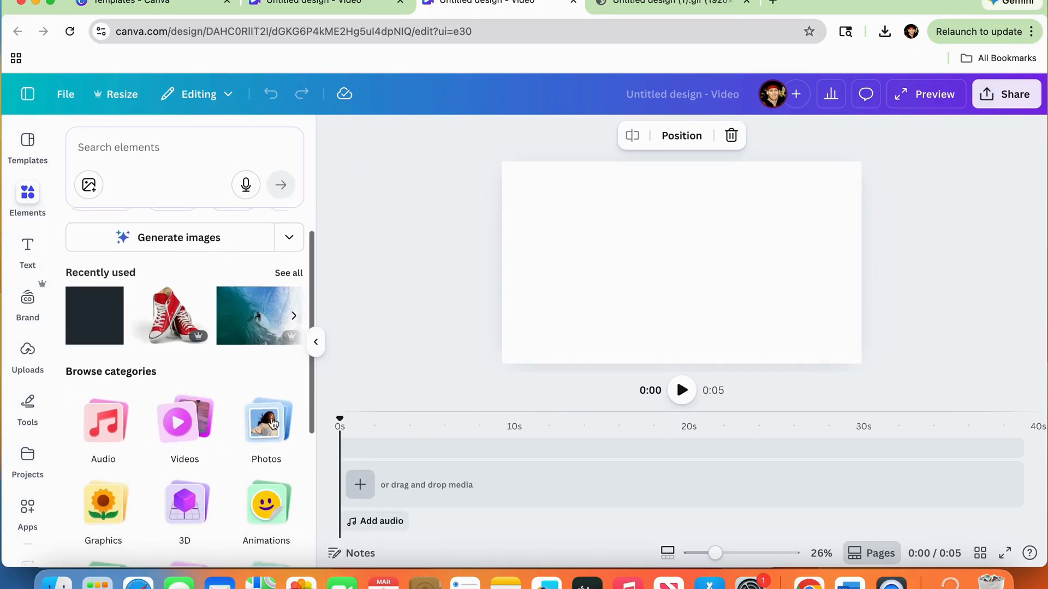
pyautogui.click(270, 423)
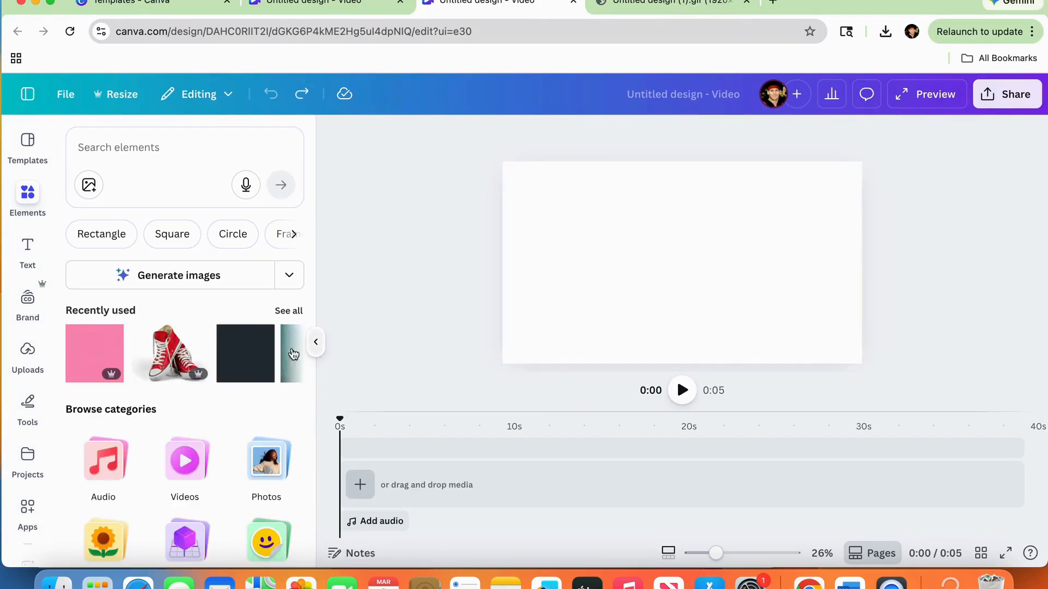
pyautogui.click(153, 145)
pyautogui.write('sq')
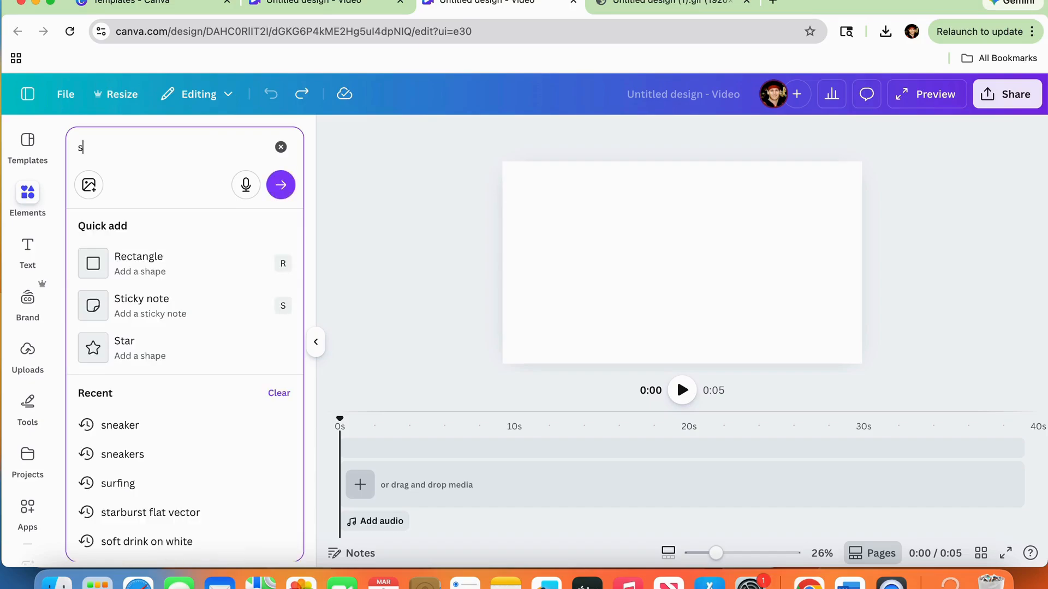
pyautogui.press('BackSpace')
pyautogui.write('neakers')
pyautogui.press('Return')
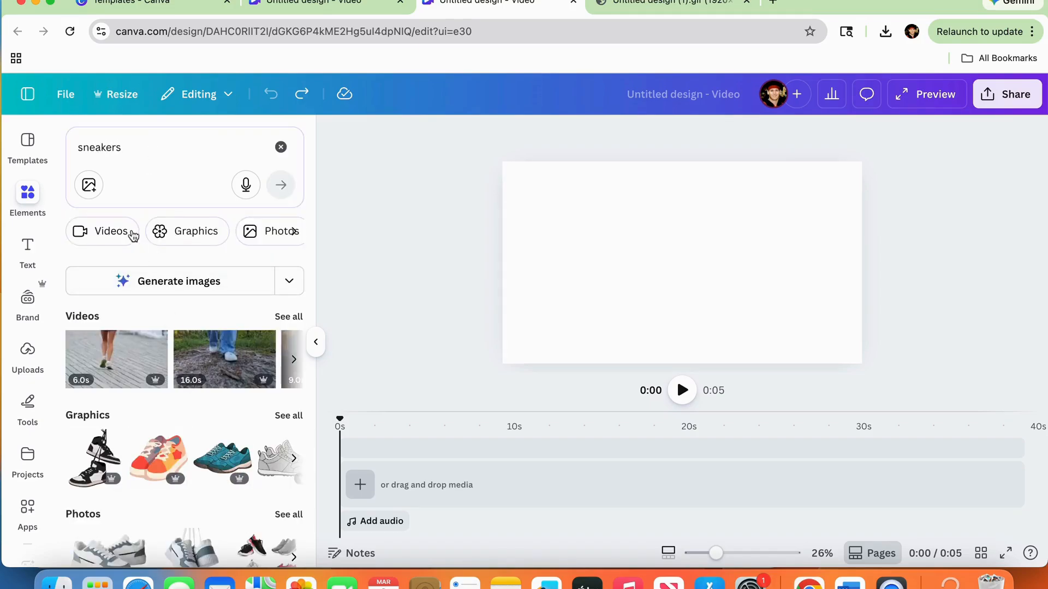
pyautogui.click(270, 232)
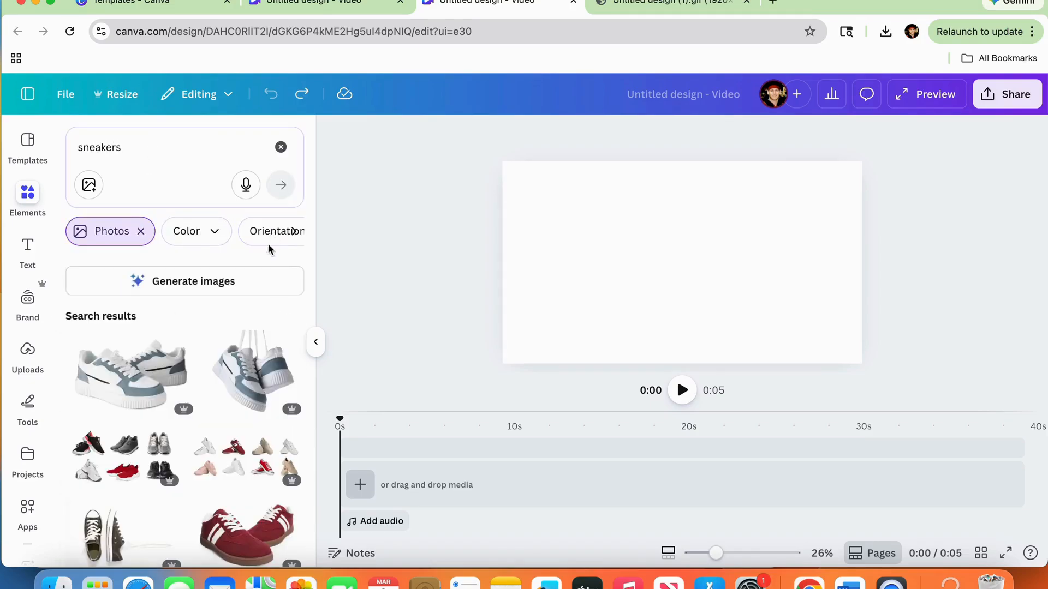
# Step: Add the photo of red high-top sneakers on a white background to the page and centre it
pyautogui.scroll(-5, 234, 418)
pyautogui.scroll(-5, 233, 418)
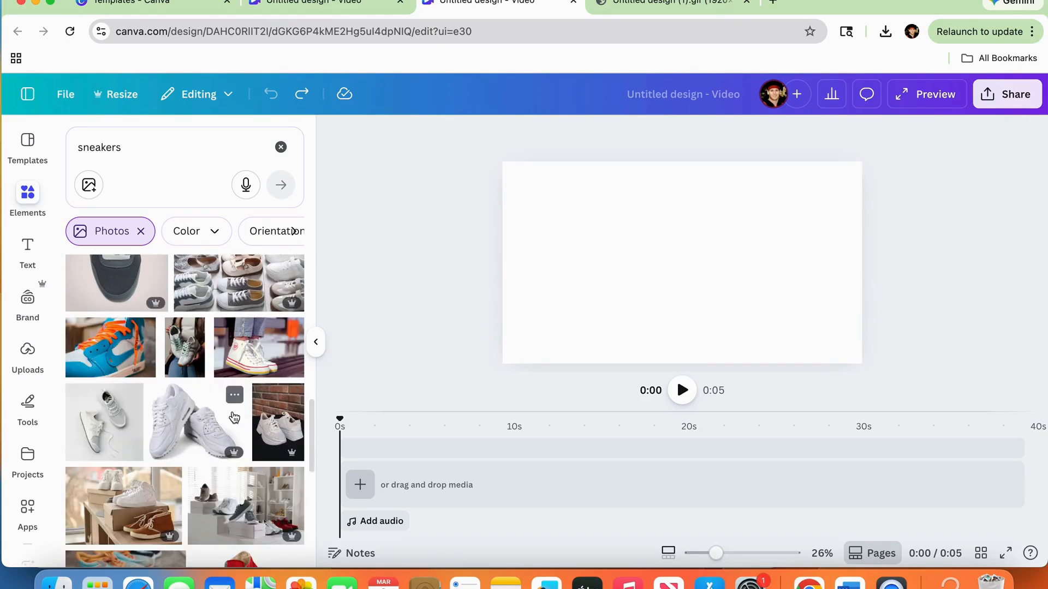
pyautogui.scroll(-3, 234, 418)
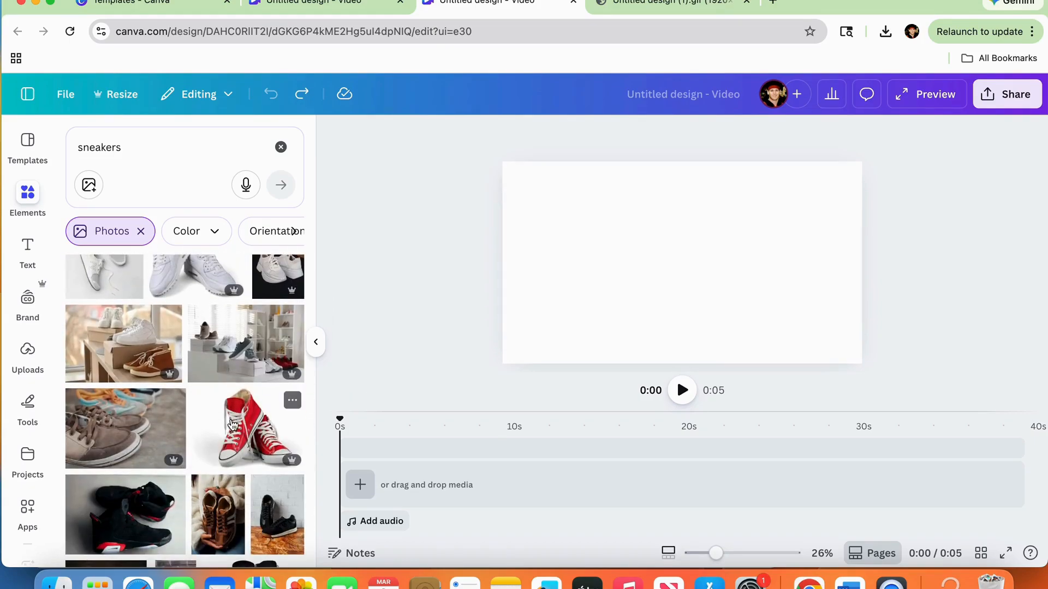
pyautogui.moveTo(234, 418); pyautogui.dragTo(538, 285)
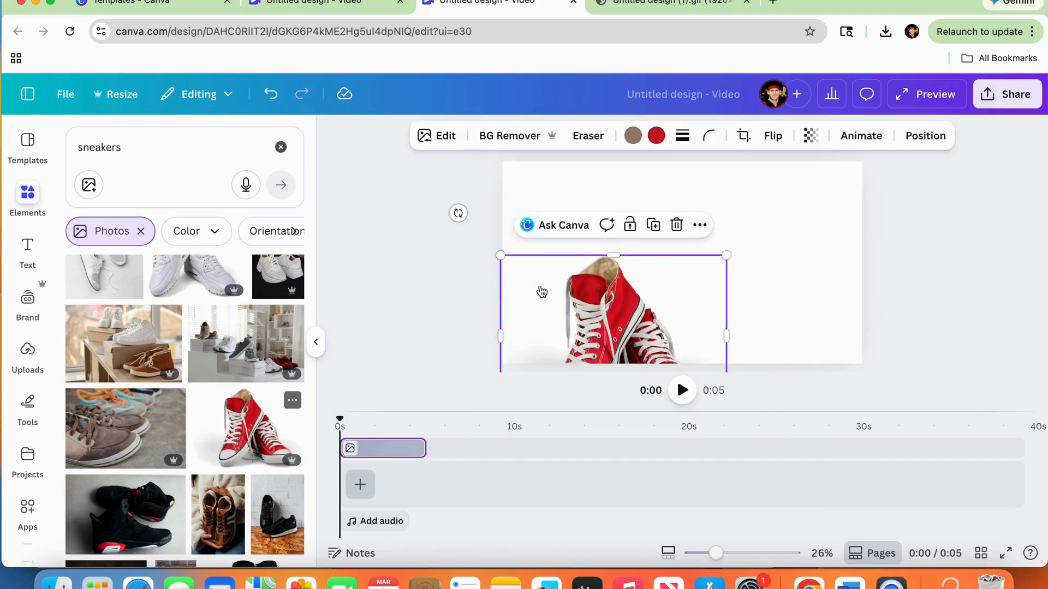
pyautogui.moveTo(617, 309); pyautogui.dragTo(687, 241)
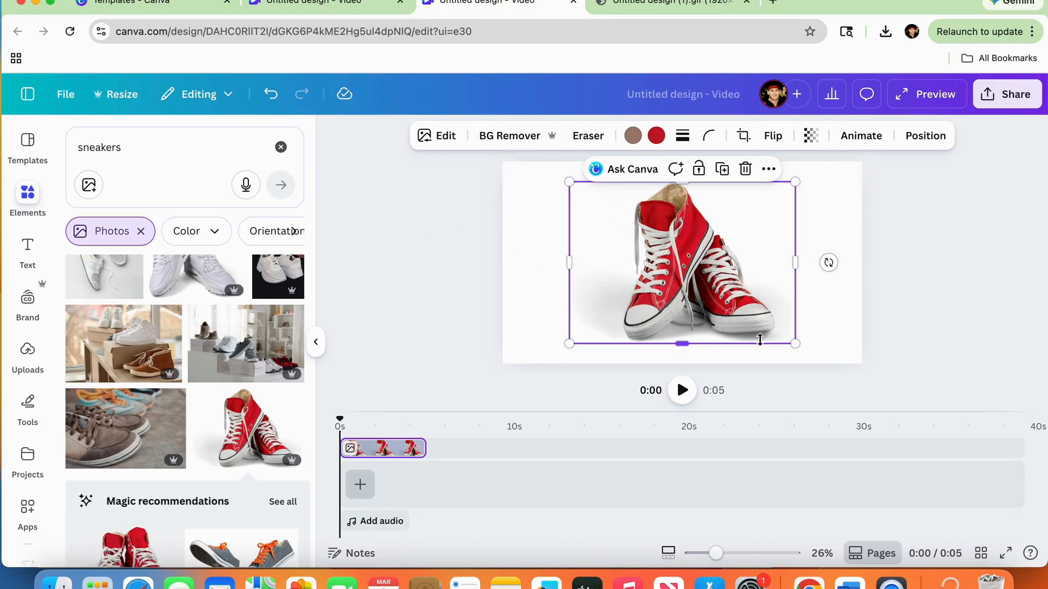
pyautogui.click(392, 263)
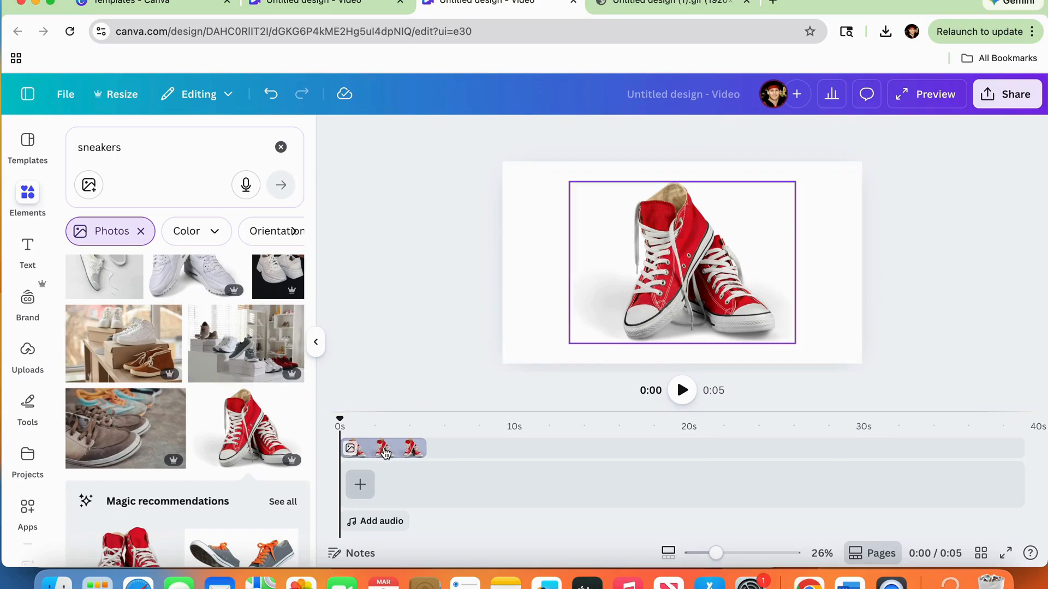
# Step: Clear the element search and add a square from the basic shapes to the page
pyautogui.click(29, 198)
pyautogui.click(113, 154)
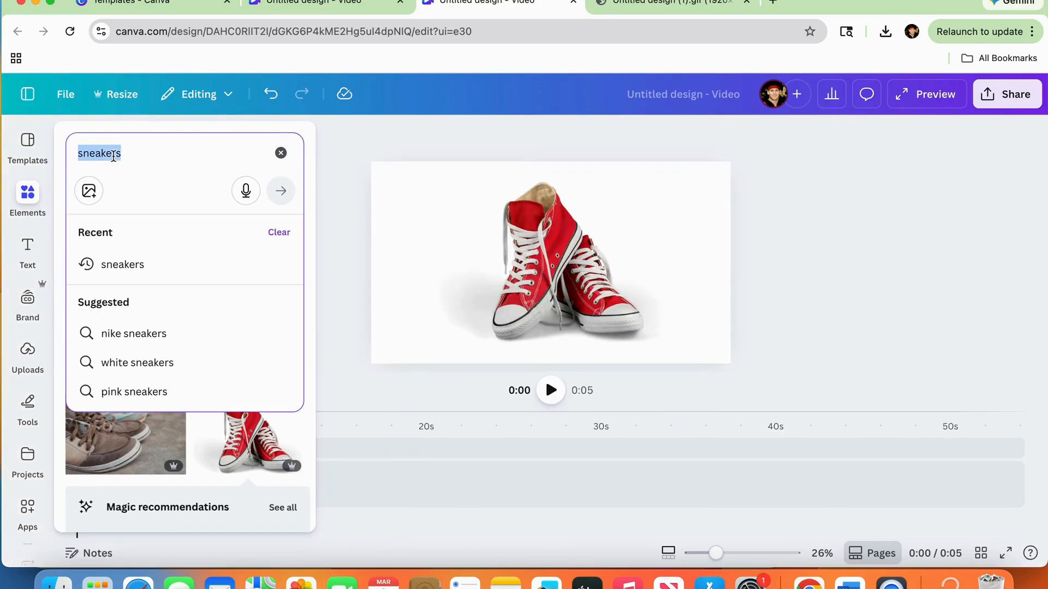
pyautogui.click(280, 147)
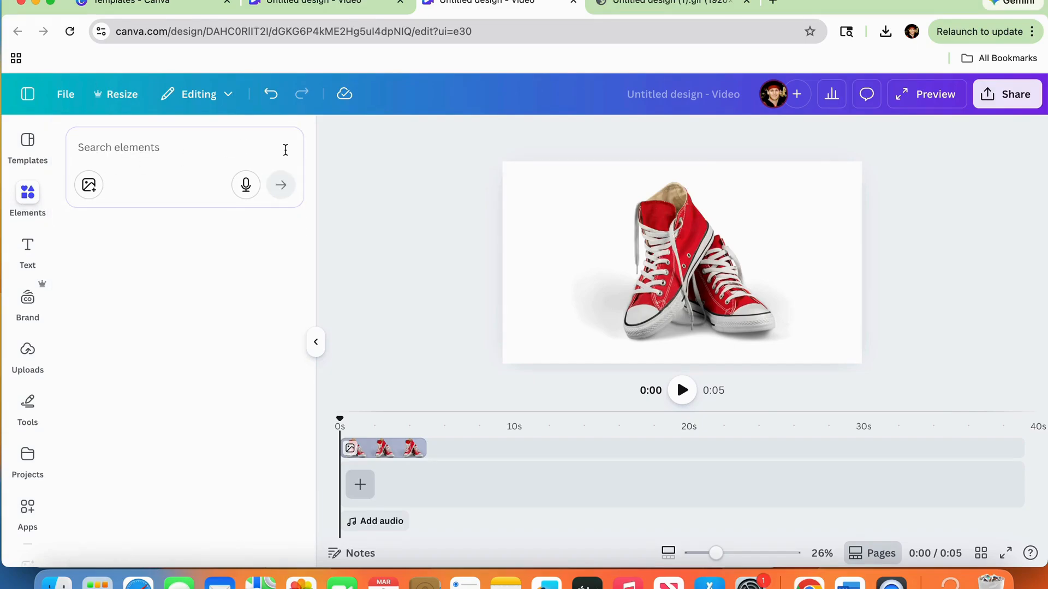
pyautogui.scroll(-5, 169, 406)
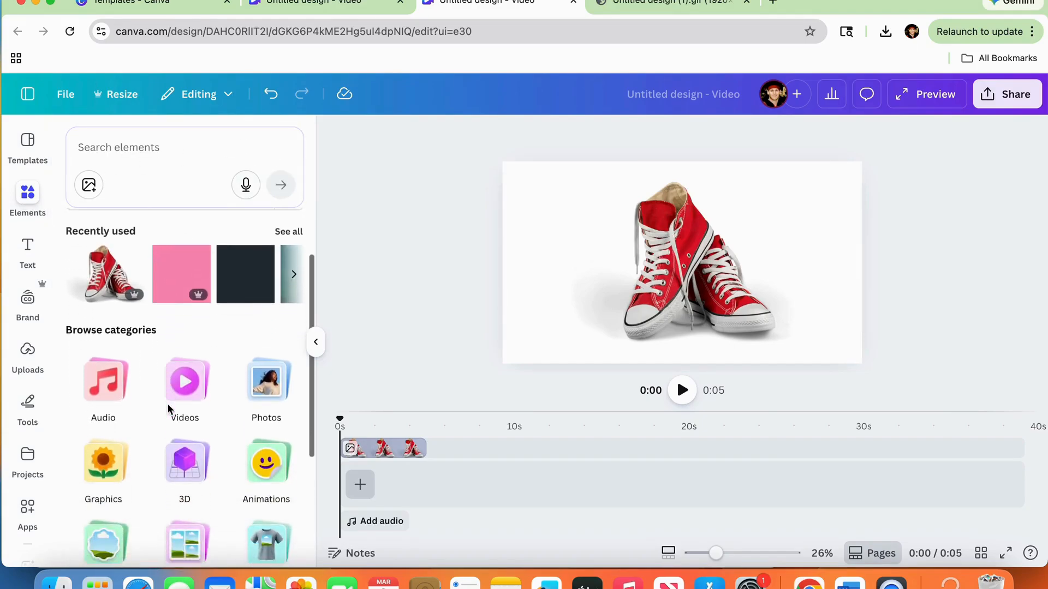
pyautogui.click(87, 491)
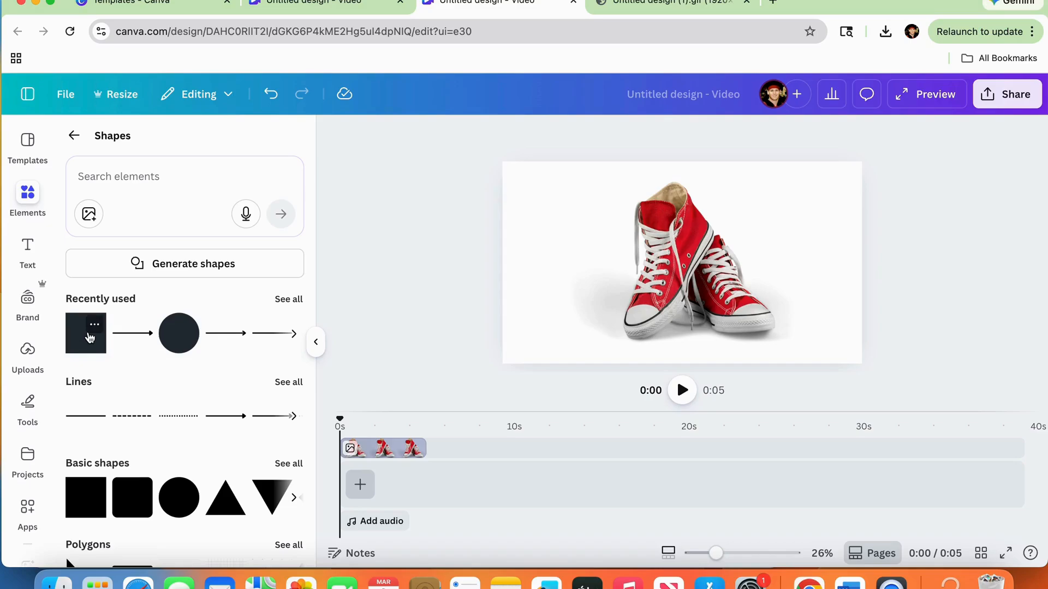
pyautogui.click(86, 496)
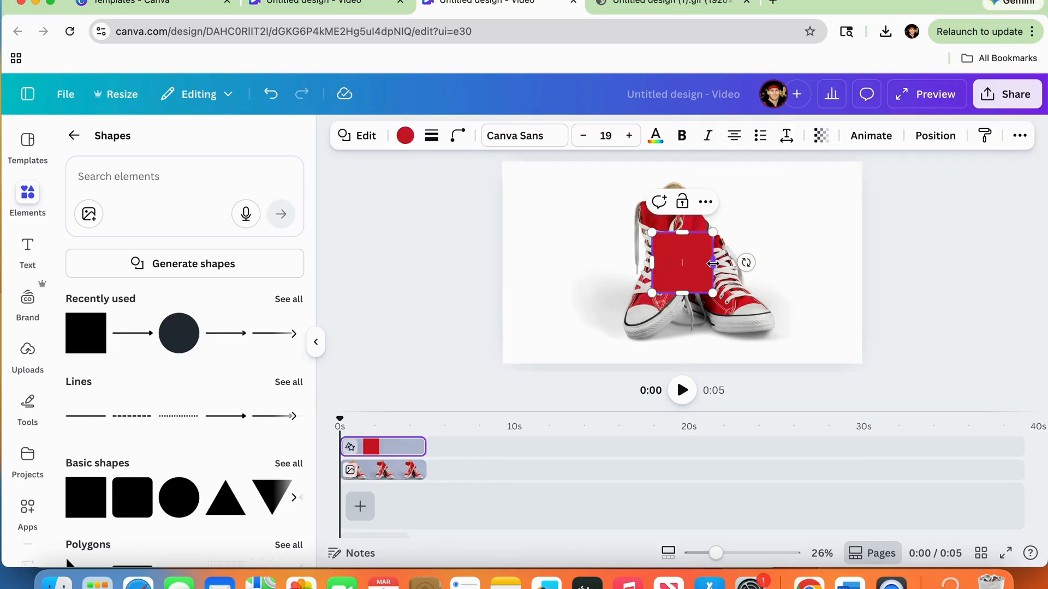
# Step: Stretch the square to cover the whole page, 1,920 wide, and send it behind the sneakers photo
pyautogui.moveTo(713, 263); pyautogui.dragTo(862, 263)
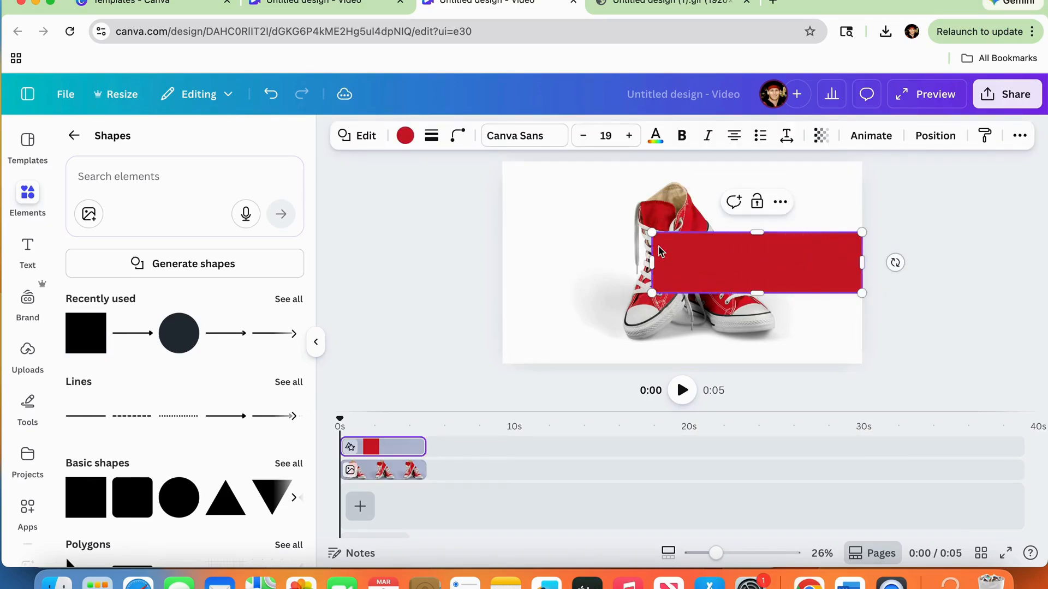
pyautogui.moveTo(649, 263); pyautogui.dragTo(499, 264)
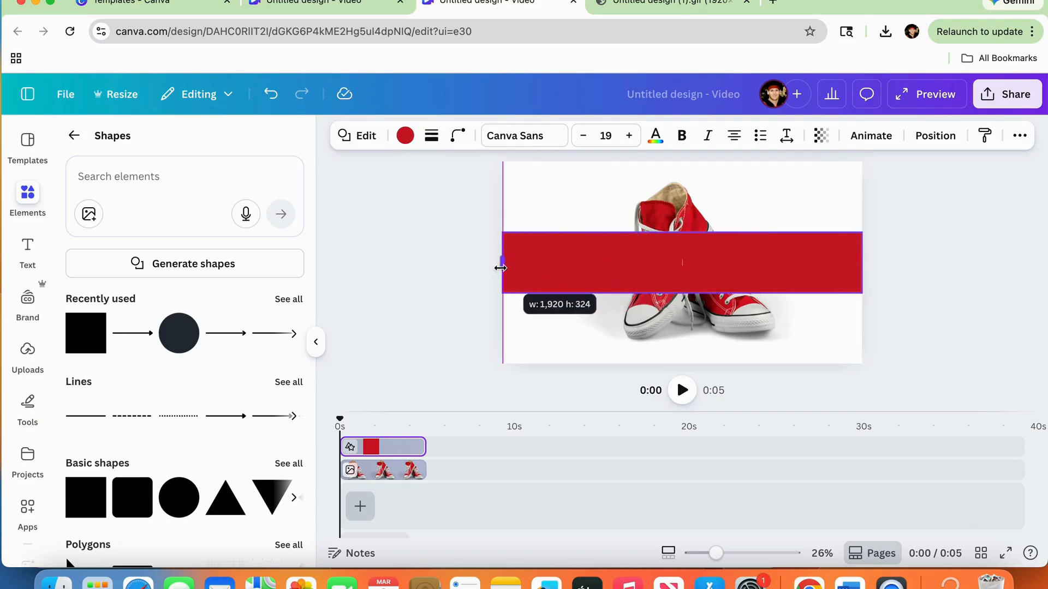
pyautogui.moveTo(684, 234); pyautogui.dragTo(682, 162)
pyautogui.moveTo(689, 295); pyautogui.dragTo(685, 364)
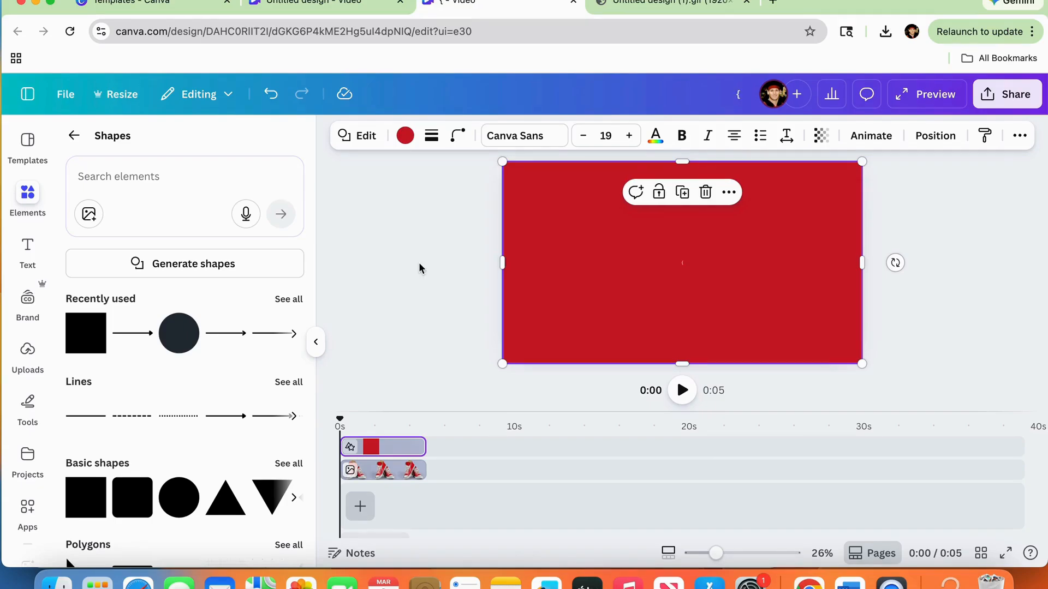
pyautogui.press('super+bracketleft')
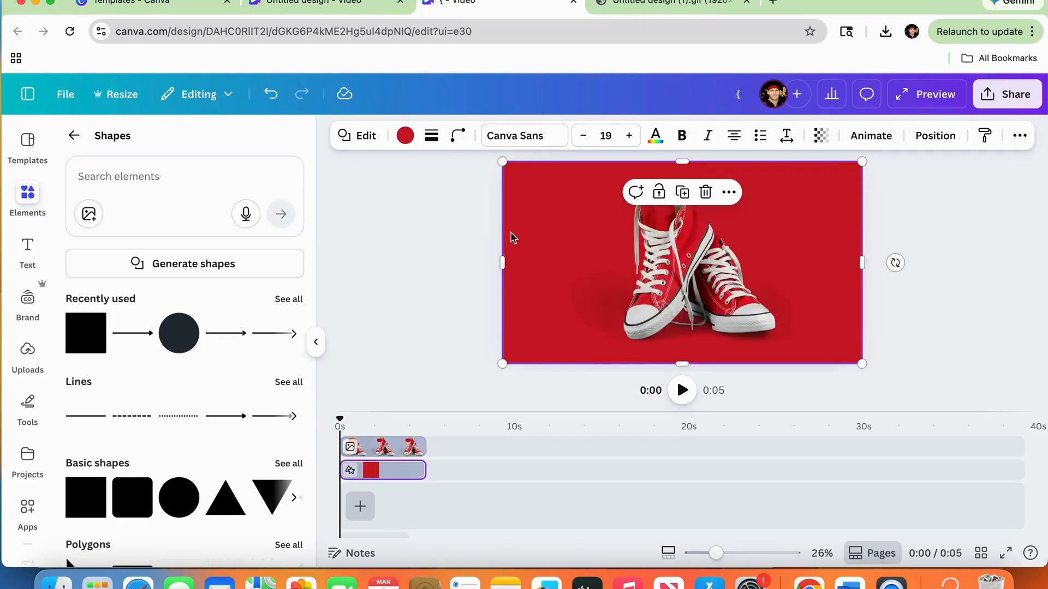
# Step: Change the background shape's solid colour to bright red #FF0016
pyautogui.click(406, 136)
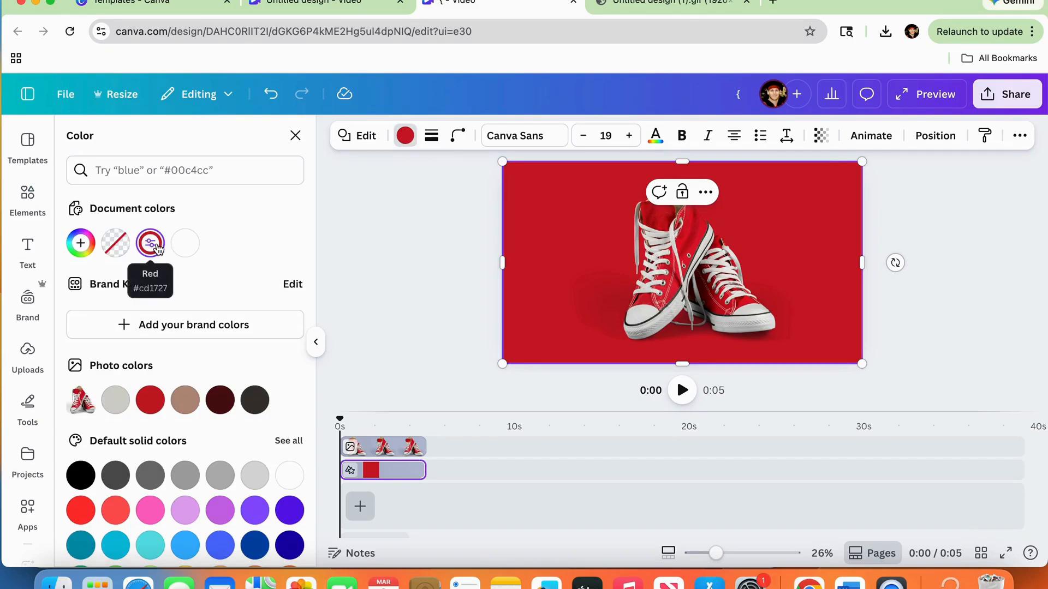
pyautogui.click(158, 248)
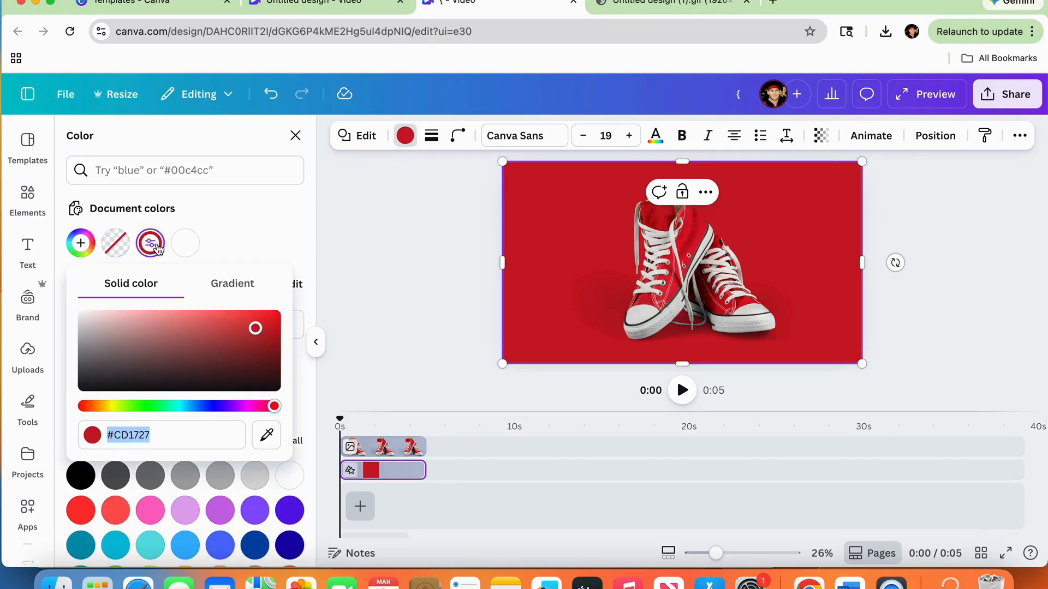
pyautogui.moveTo(257, 328); pyautogui.dragTo(277, 314)
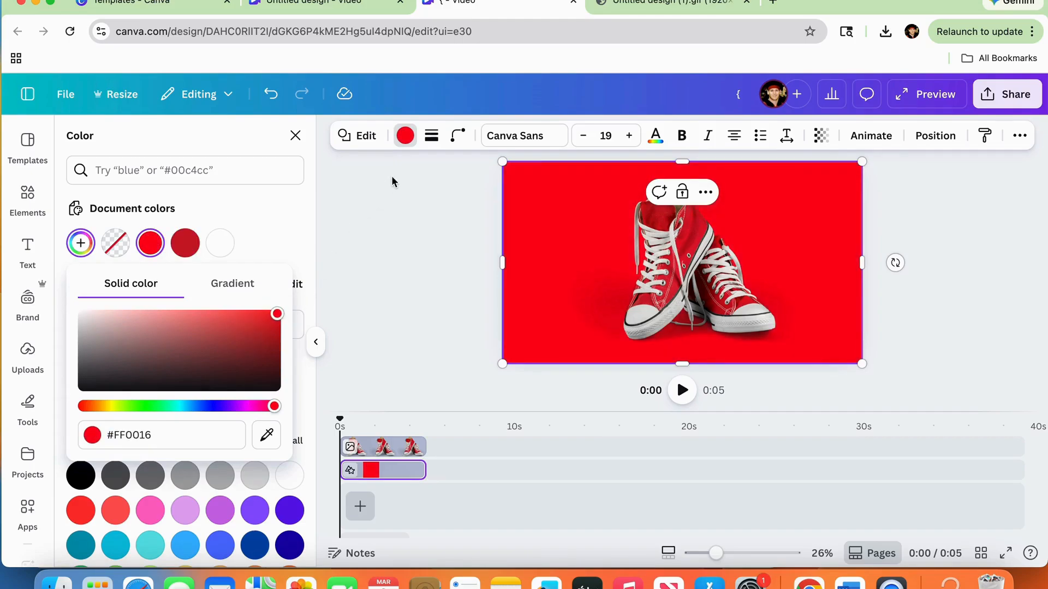
pyautogui.press('Escape')
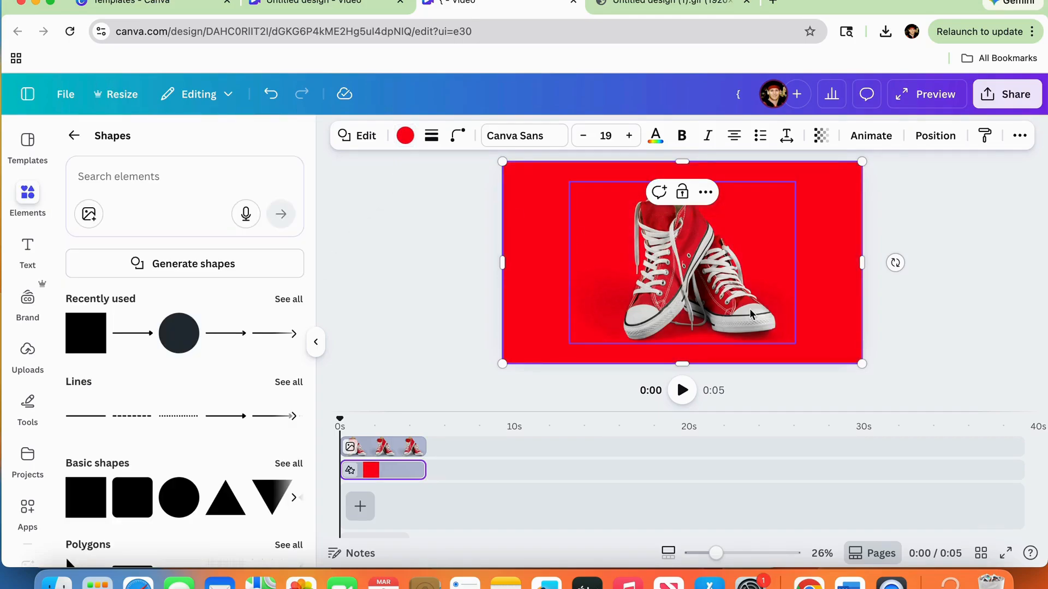
# Step: Apply the Chroma Wave animation to the sneakers photo on both enter and exit, and lower its speed slightly
pyautogui.click(709, 293)
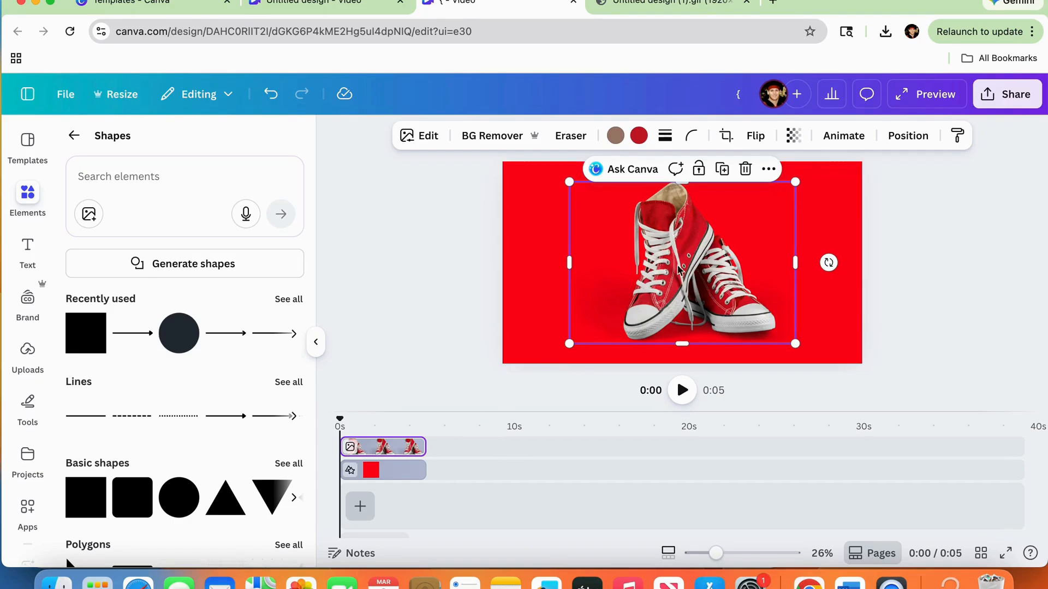
pyautogui.click(843, 135)
pyautogui.scroll(-1, 145, 438)
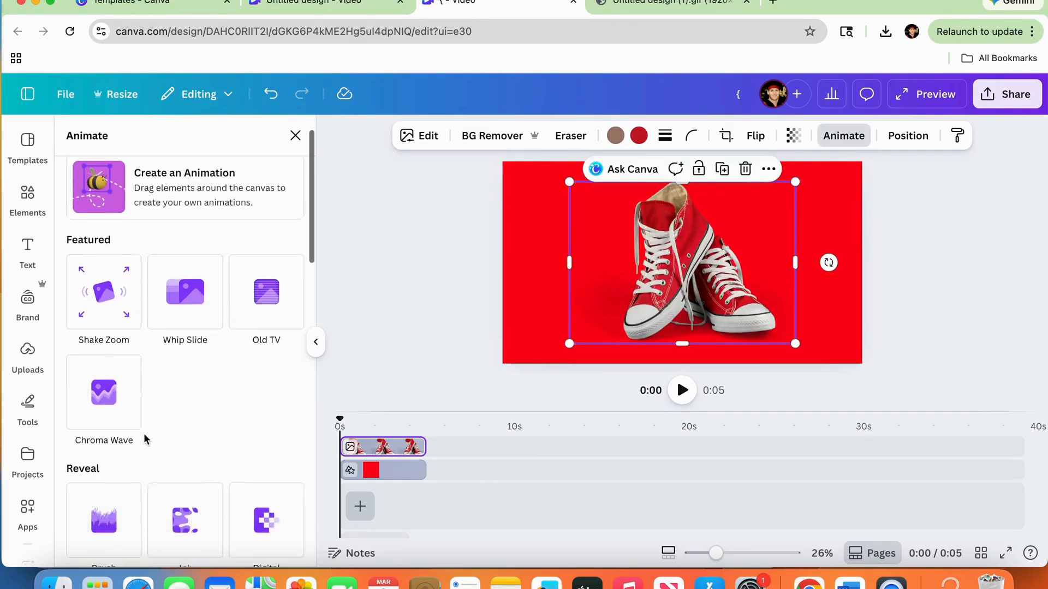
pyautogui.scroll(-5, 144, 435)
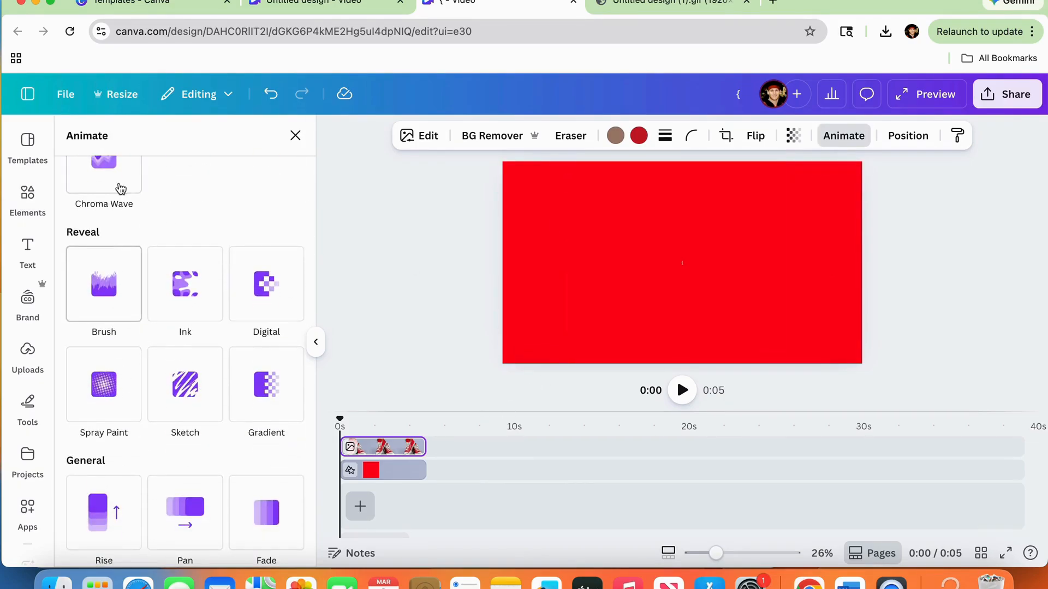
pyautogui.click(121, 189)
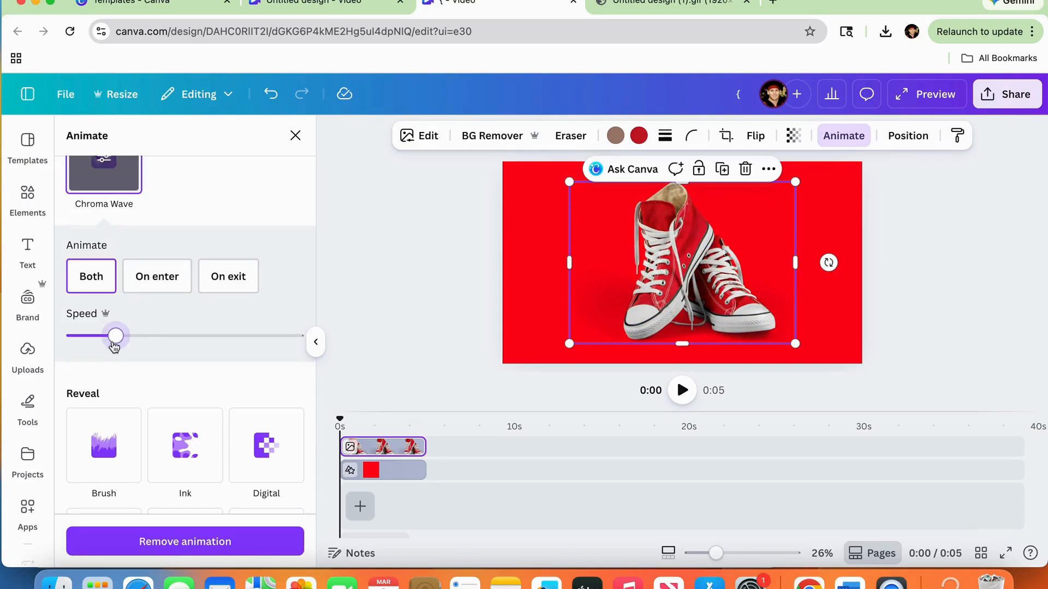
pyautogui.moveTo(115, 344); pyautogui.dragTo(95, 340)
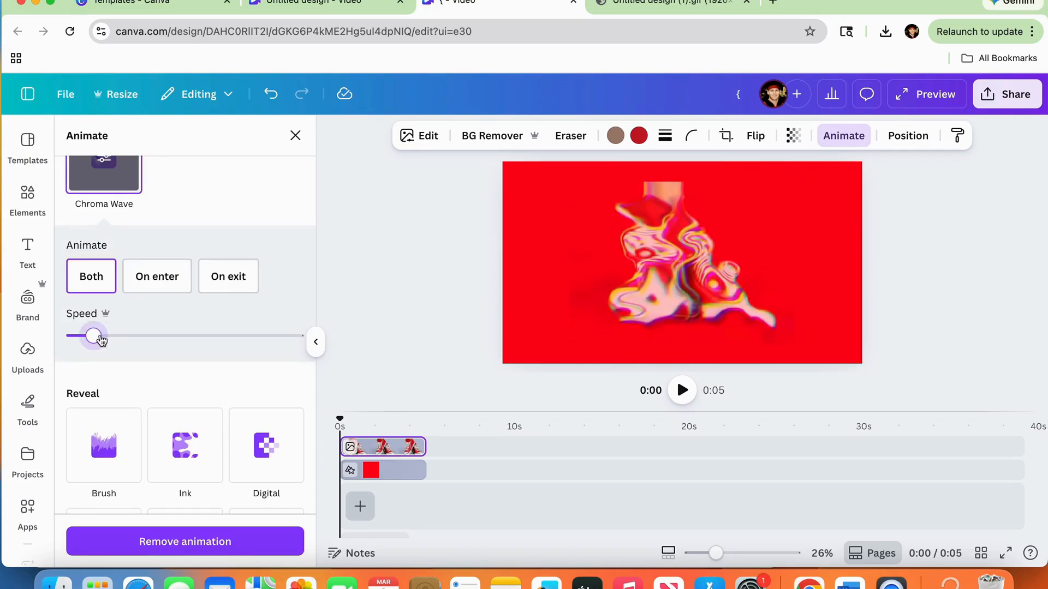
pyautogui.click(451, 223)
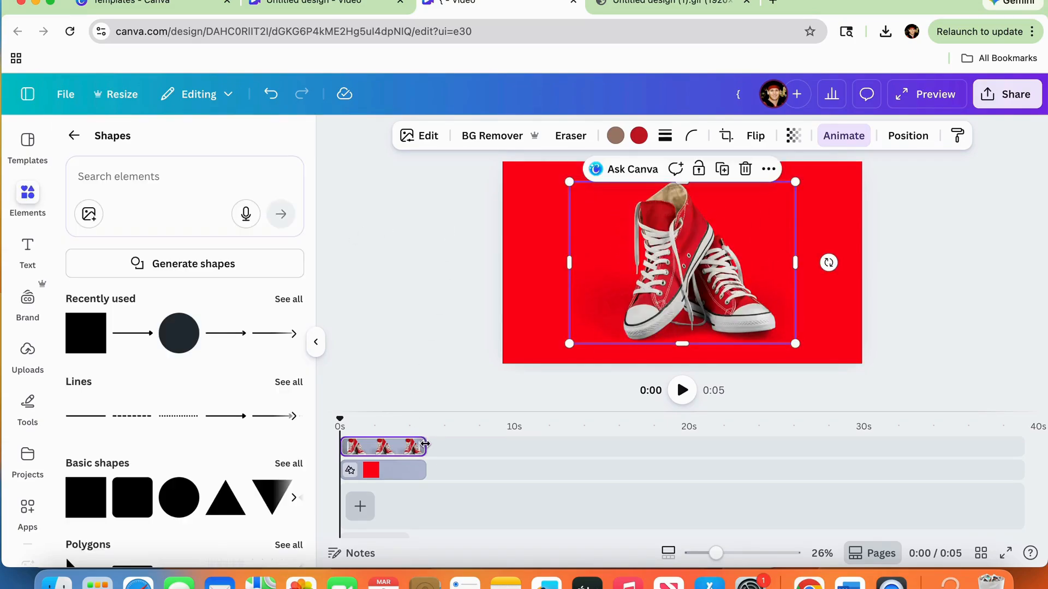
# Step: Shorten both the sneakers photo and the red background clips on the timeline to about 1.5 seconds
pyautogui.moveTo(427, 447); pyautogui.dragTo(366, 455)
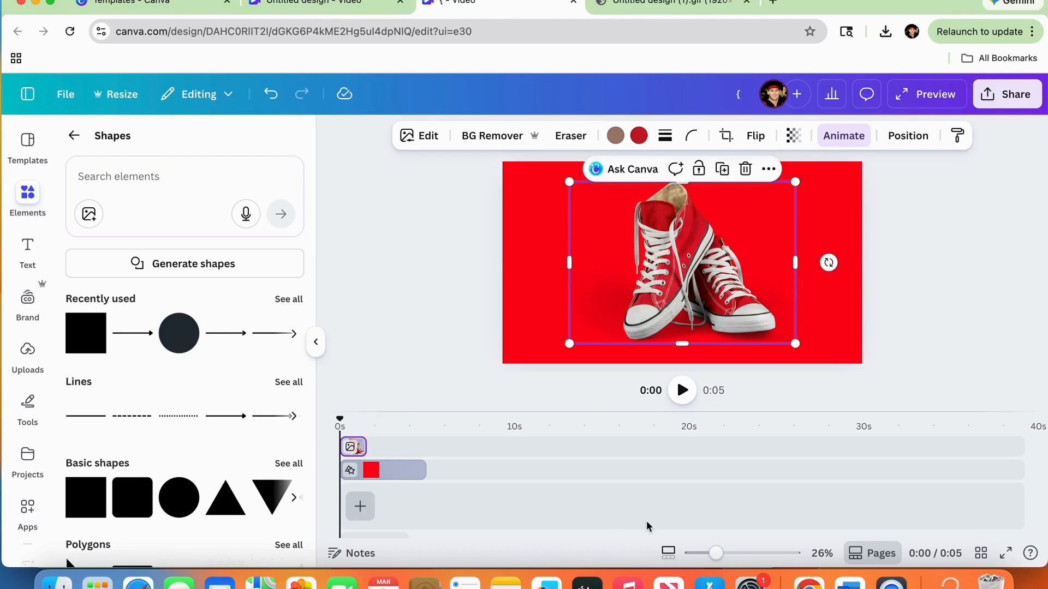
pyautogui.click(668, 558)
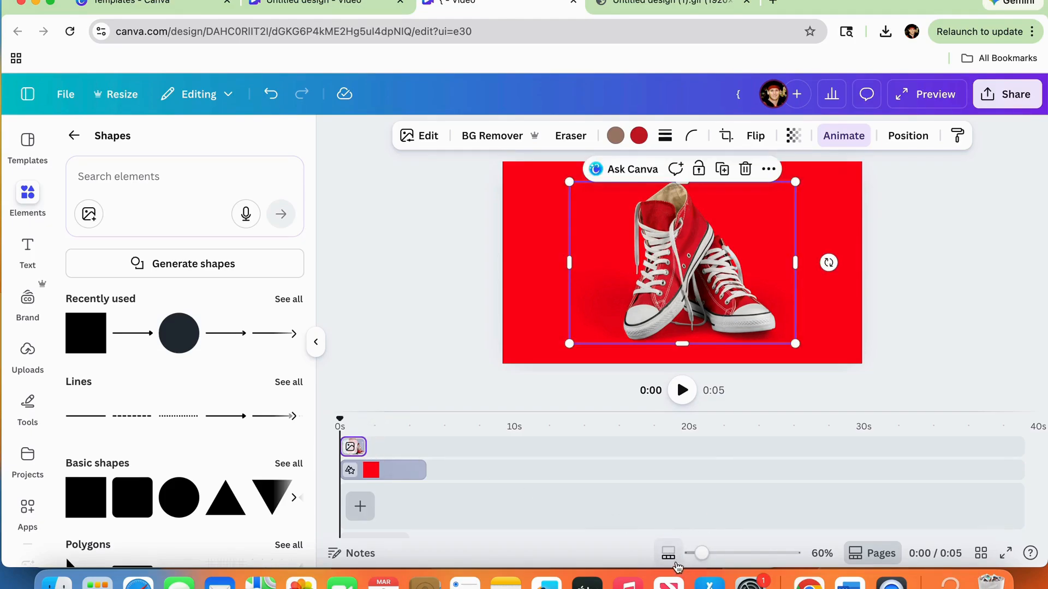
pyautogui.moveTo(702, 558); pyautogui.dragTo(733, 555)
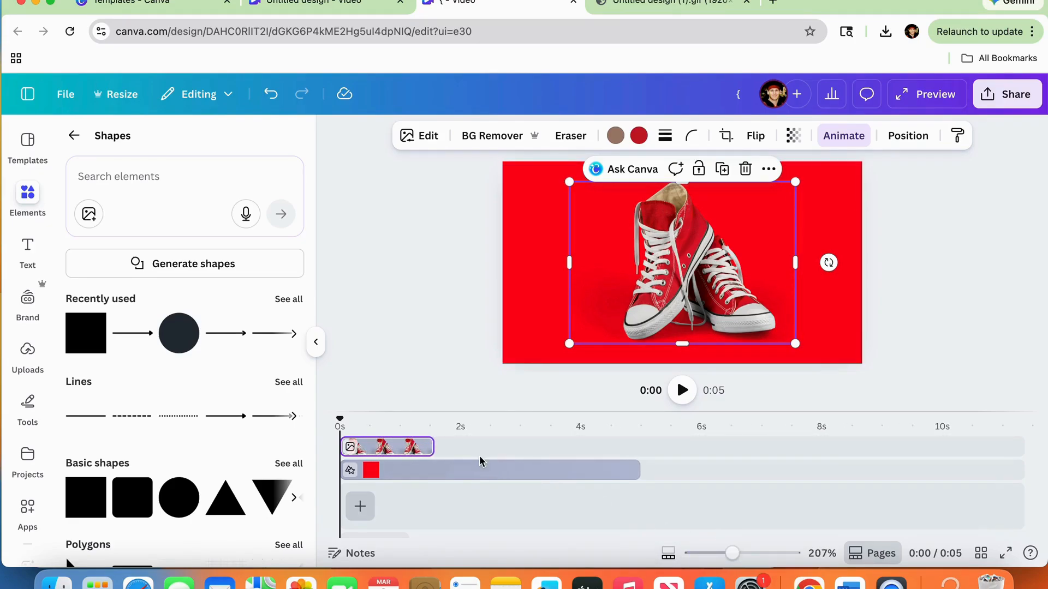
pyautogui.moveTo(429, 448); pyautogui.dragTo(427, 448)
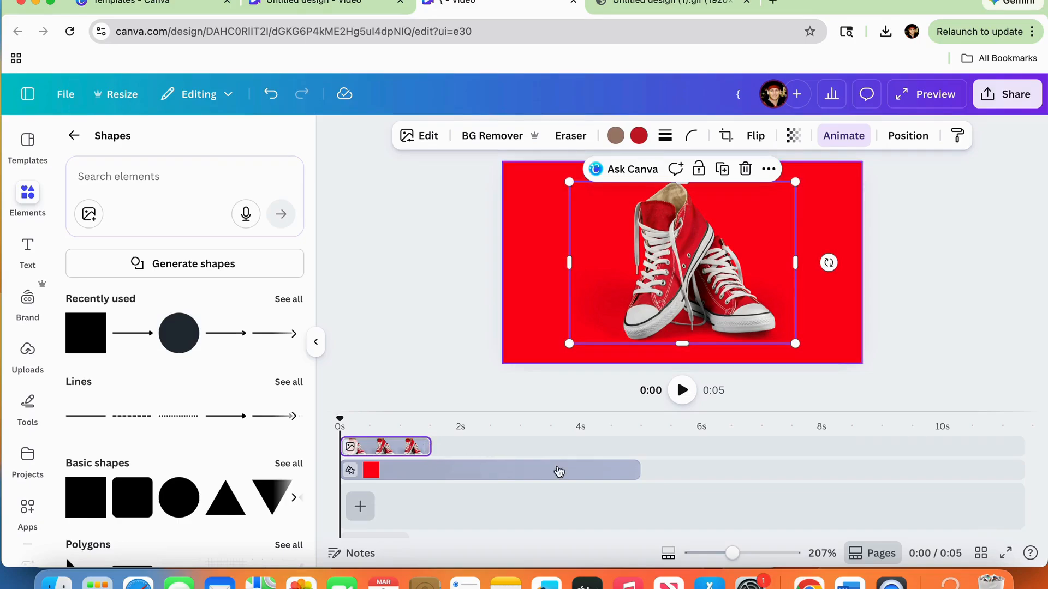
pyautogui.moveTo(638, 470); pyautogui.dragTo(431, 472)
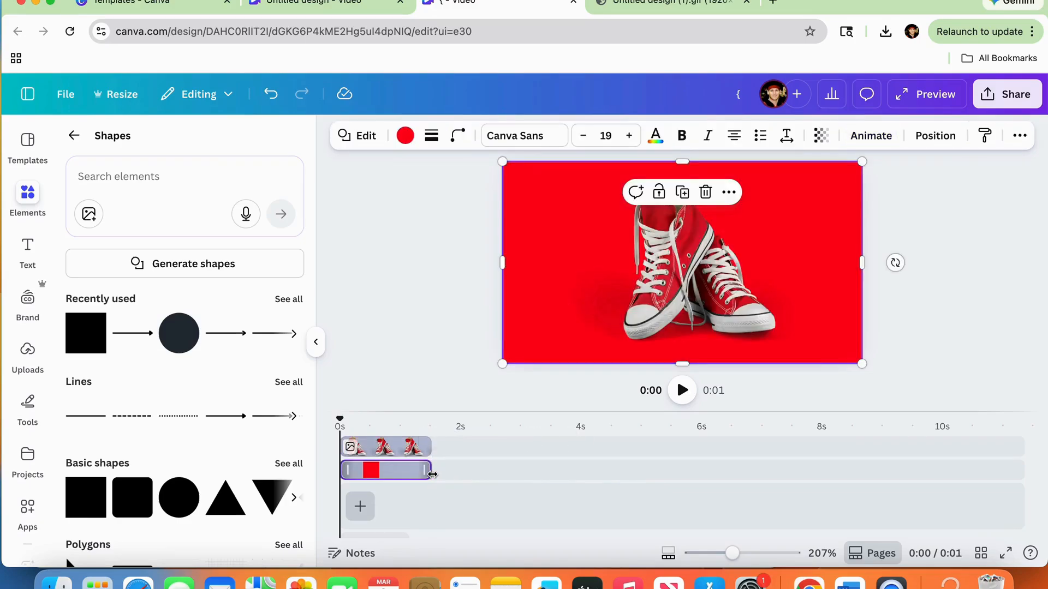
# Step: Add a blank page clip beneath the two layers and trim it to 1.5 seconds to match their length
pyautogui.click(360, 512)
pyautogui.click(361, 469)
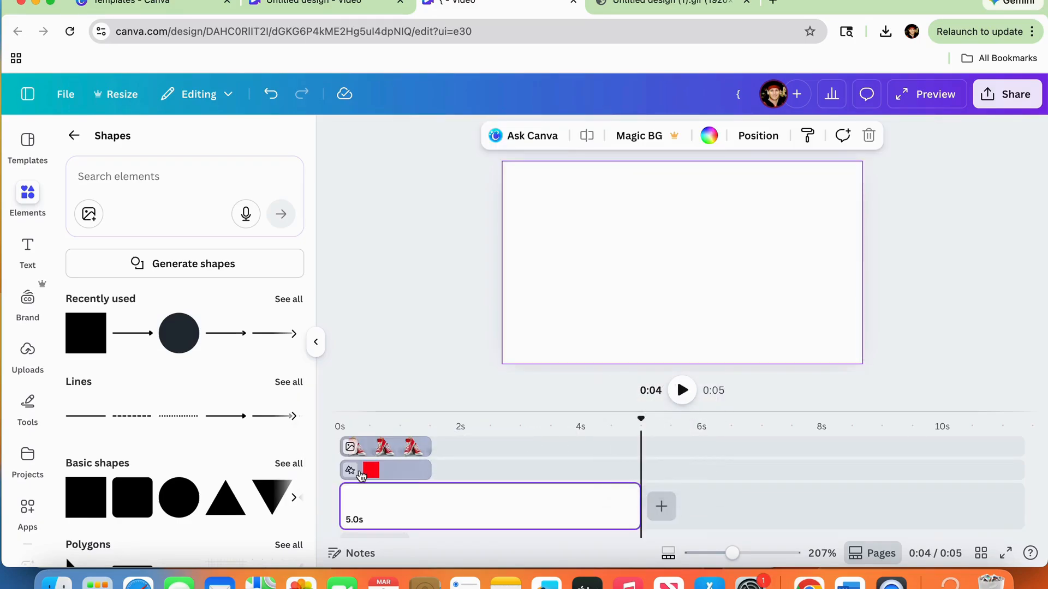
pyautogui.click(433, 264)
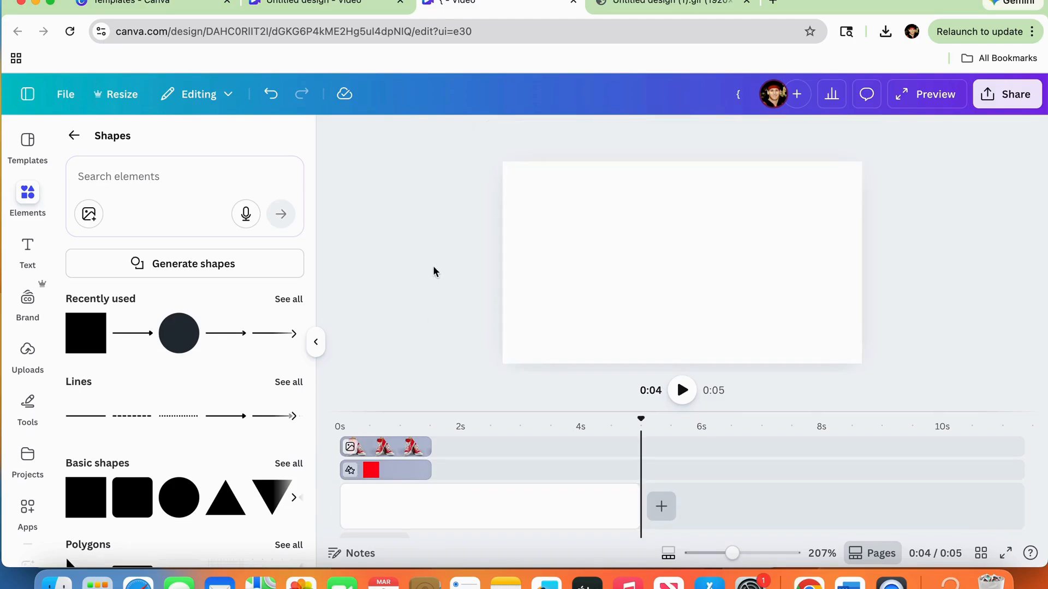
pyautogui.moveTo(643, 424); pyautogui.dragTo(399, 424)
pyautogui.moveTo(636, 502); pyautogui.dragTo(431, 502)
pyautogui.click(404, 234)
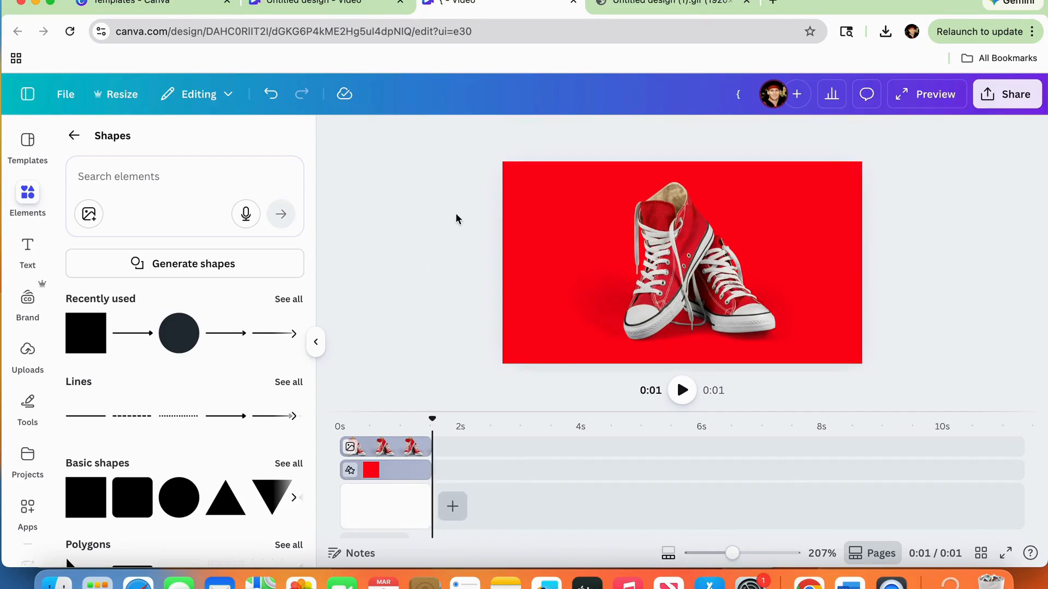
# Step: Duplicate the sneakers photo and red background together and align the copies exactly over the originals
pyautogui.moveTo(446, 188); pyautogui.dragTo(813, 333)
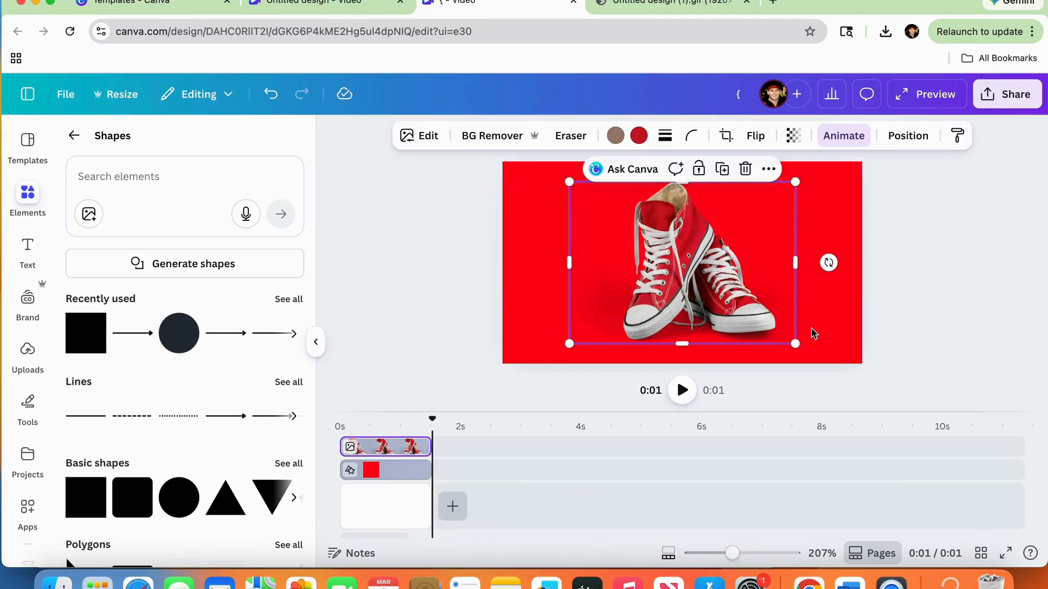
pyautogui.keyDown('shift'); pyautogui.click(406, 477); pyautogui.keyUp('shift')
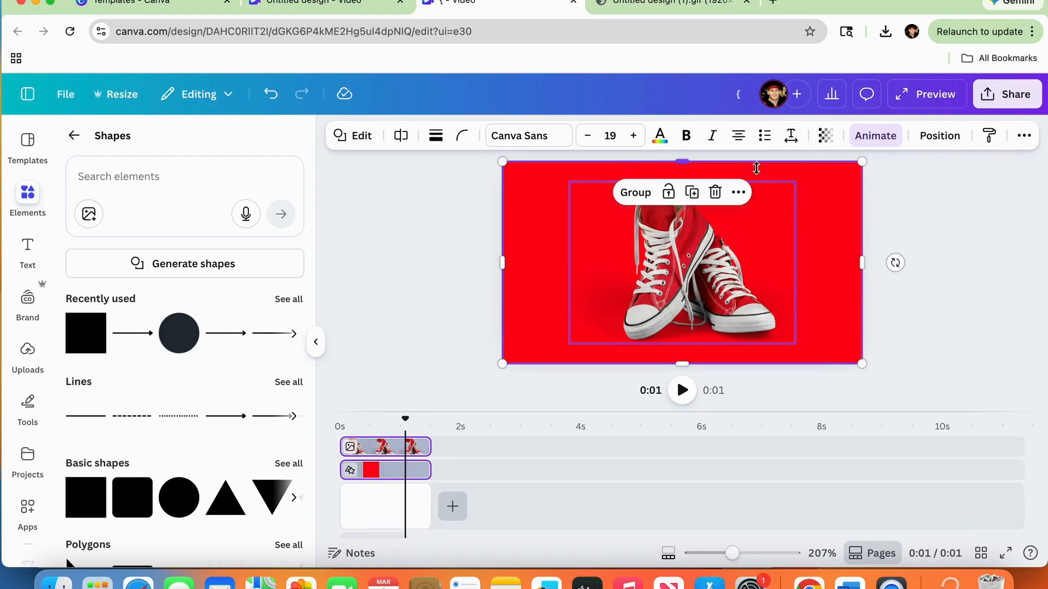
pyautogui.click(738, 193)
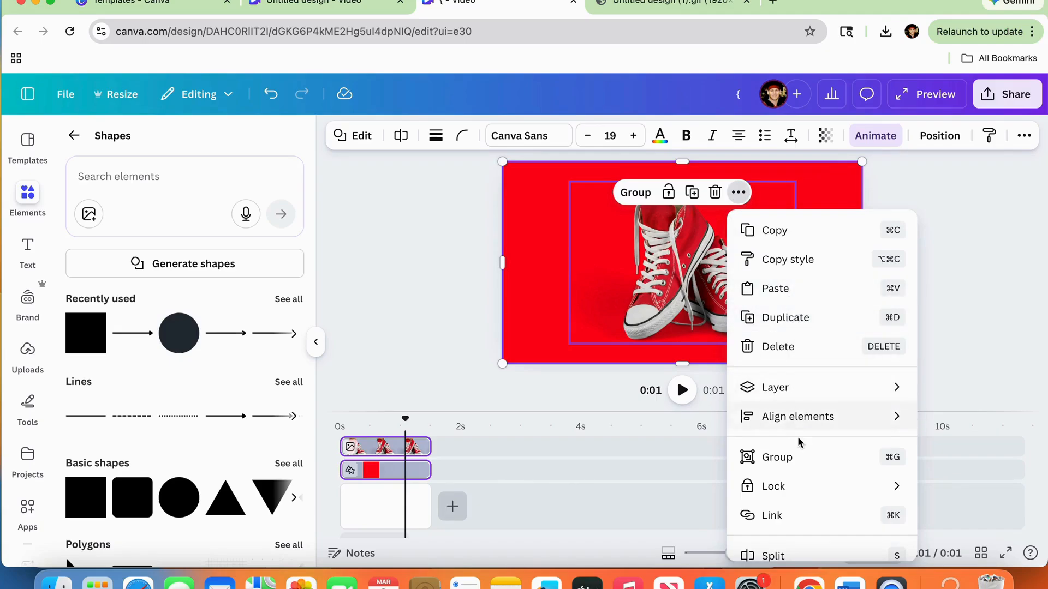
pyautogui.click(791, 309)
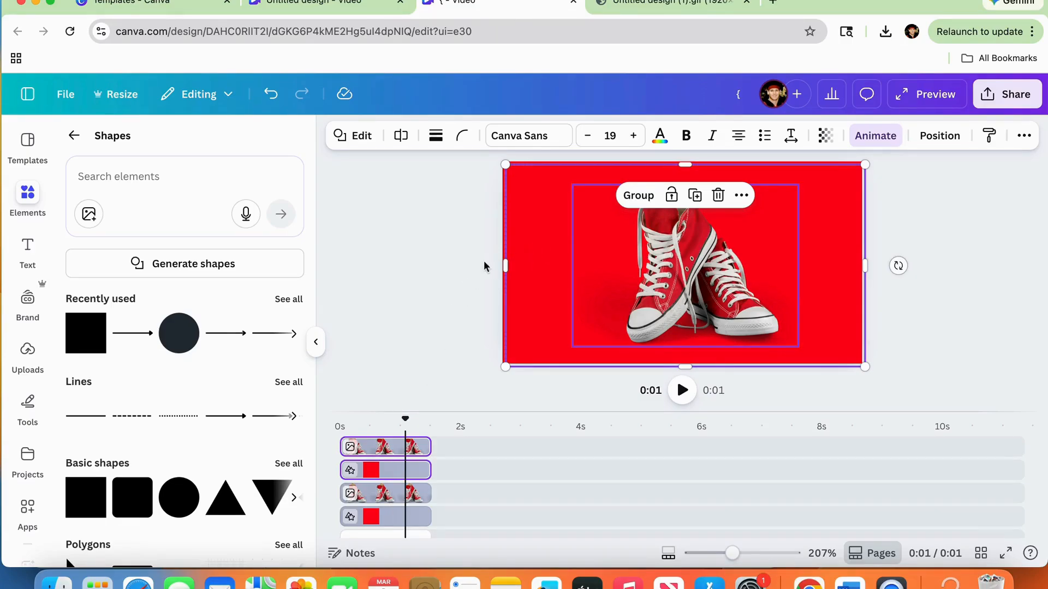
pyautogui.moveTo(532, 248)
pyautogui.mouseDown()
pyautogui.moveTo(513, 250)
pyautogui.moveTo(533, 254)
pyautogui.mouseUp()
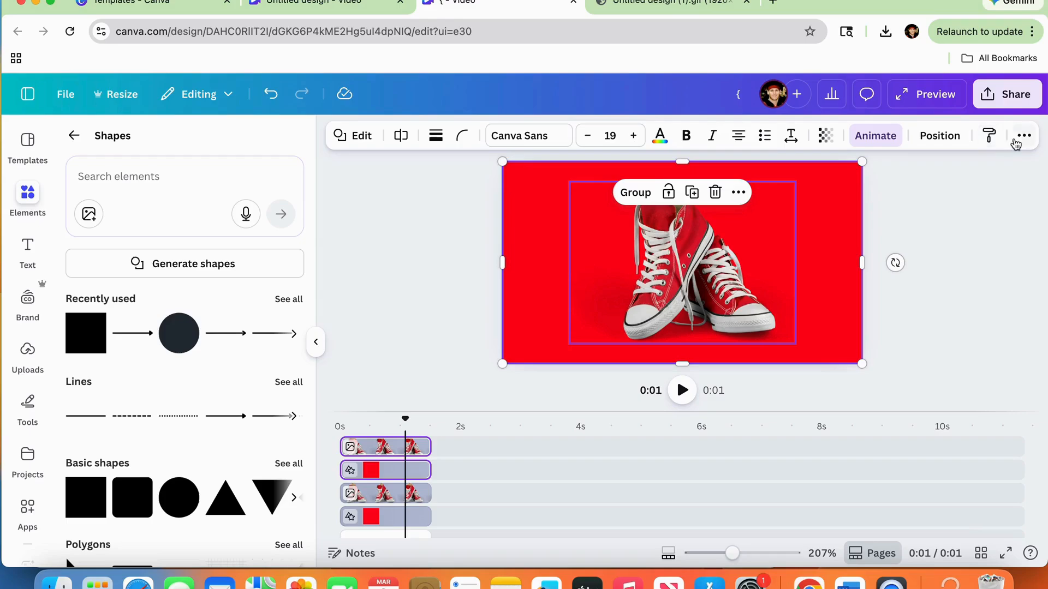
pyautogui.click(934, 136)
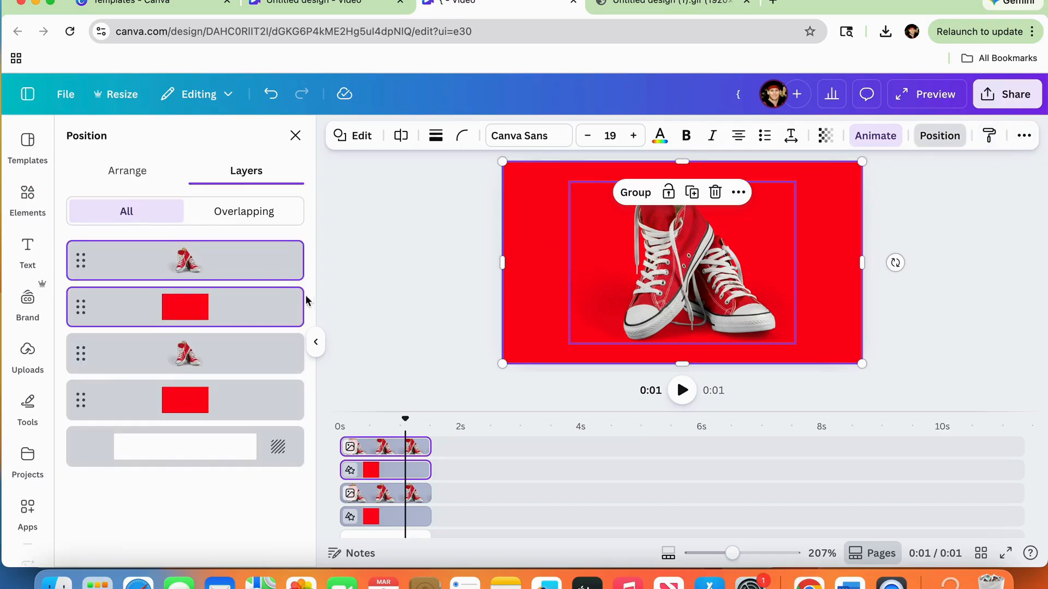
pyautogui.click(154, 173)
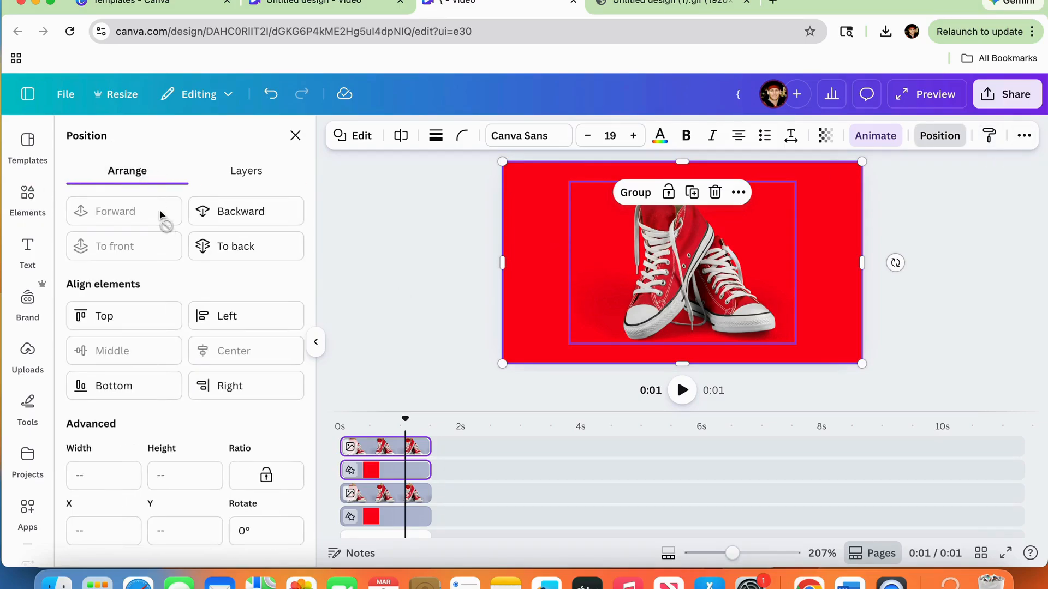
pyautogui.click(367, 216)
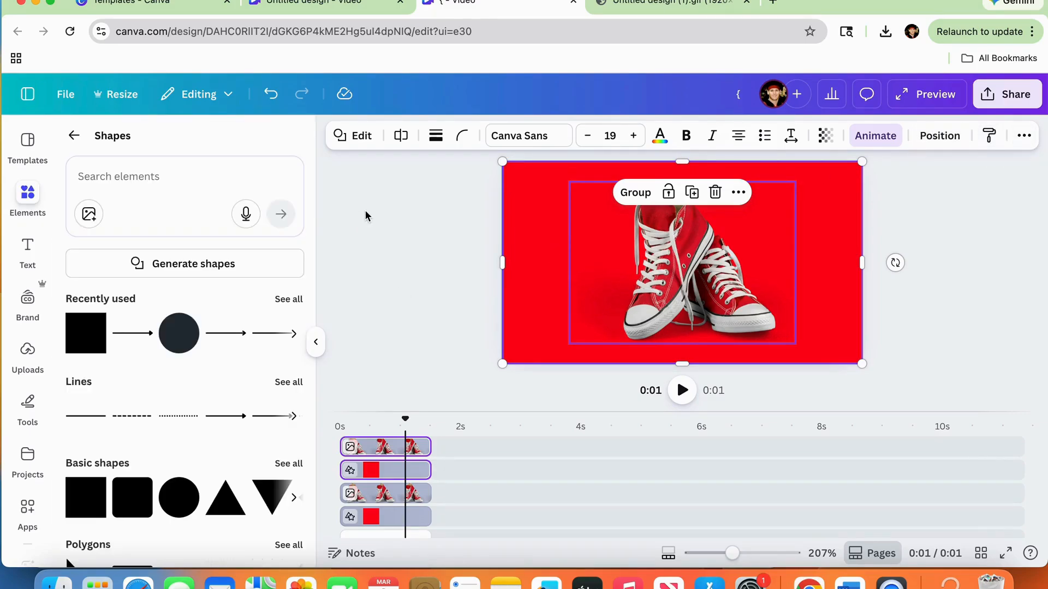
# Step: Move the duplicated sneakers and red background clips on the timeline so they start right after the originals
pyautogui.click(468, 303)
pyautogui.scroll(-2, 476, 482)
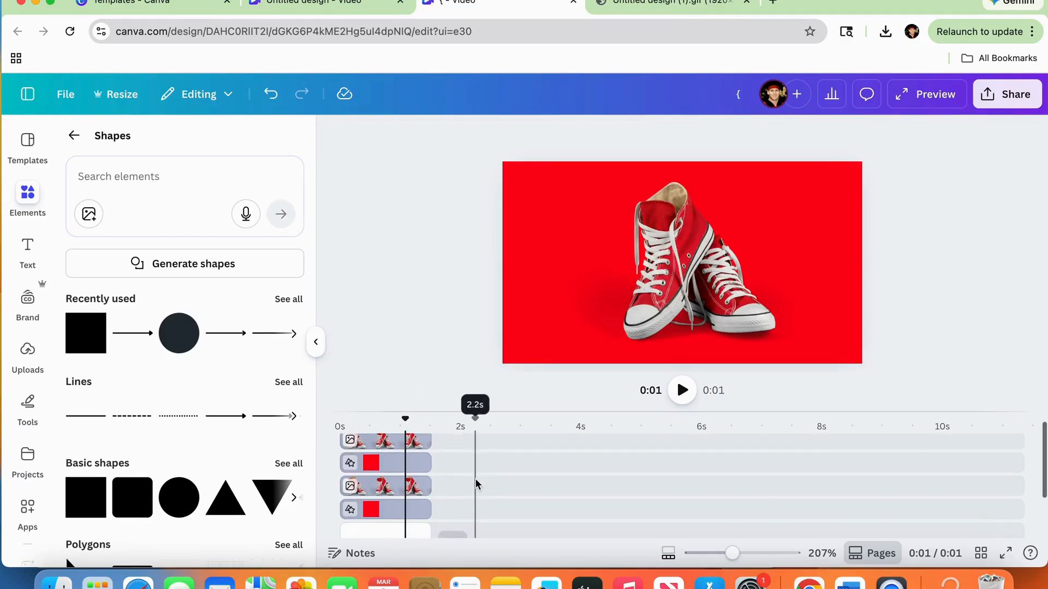
pyautogui.scroll(2, 475, 482)
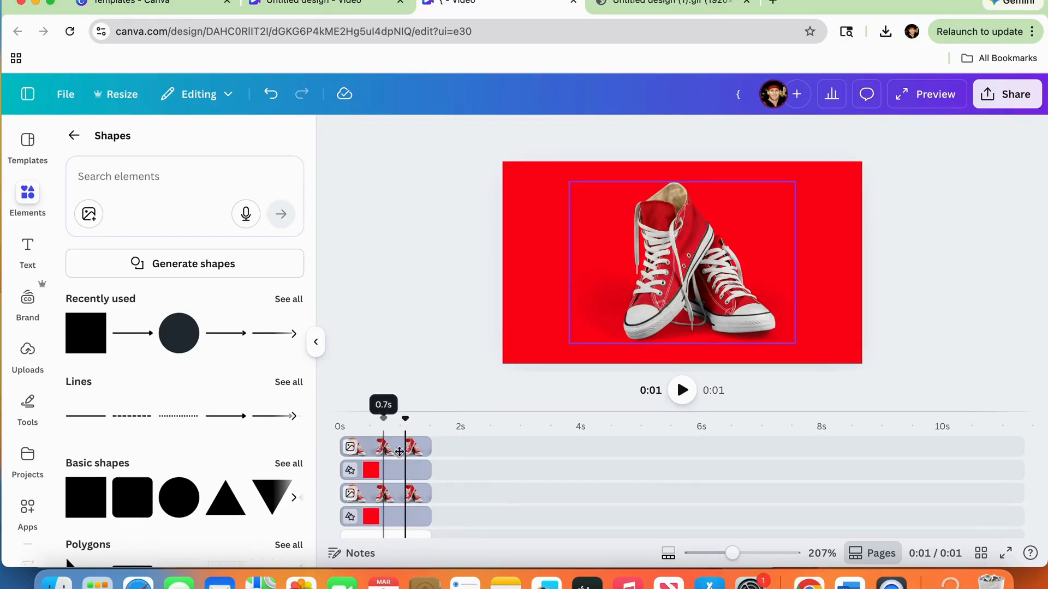
pyautogui.moveTo(399, 451); pyautogui.dragTo(491, 494)
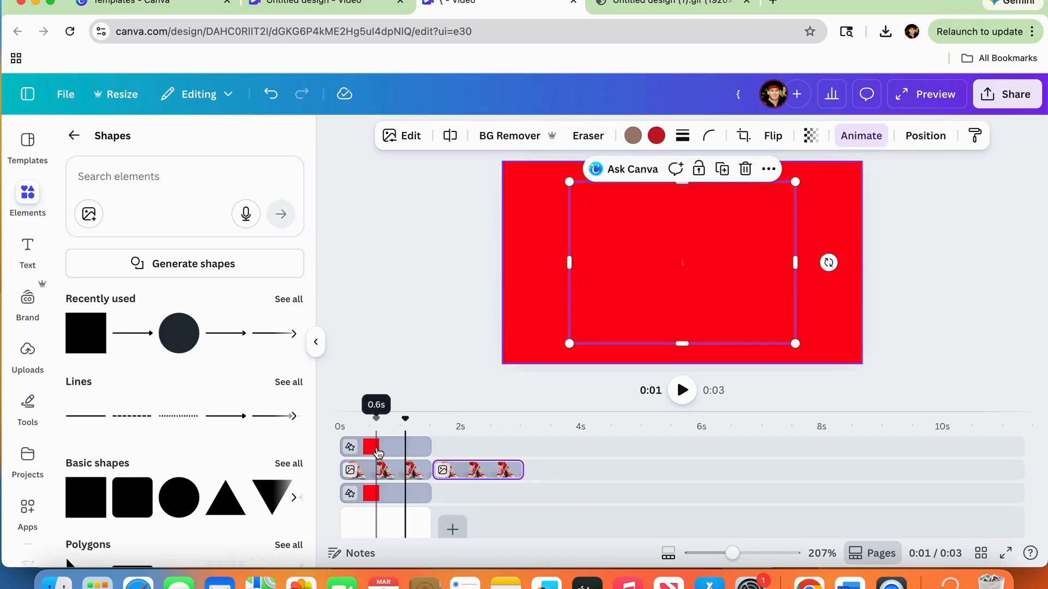
pyautogui.moveTo(378, 453); pyautogui.dragTo(488, 497)
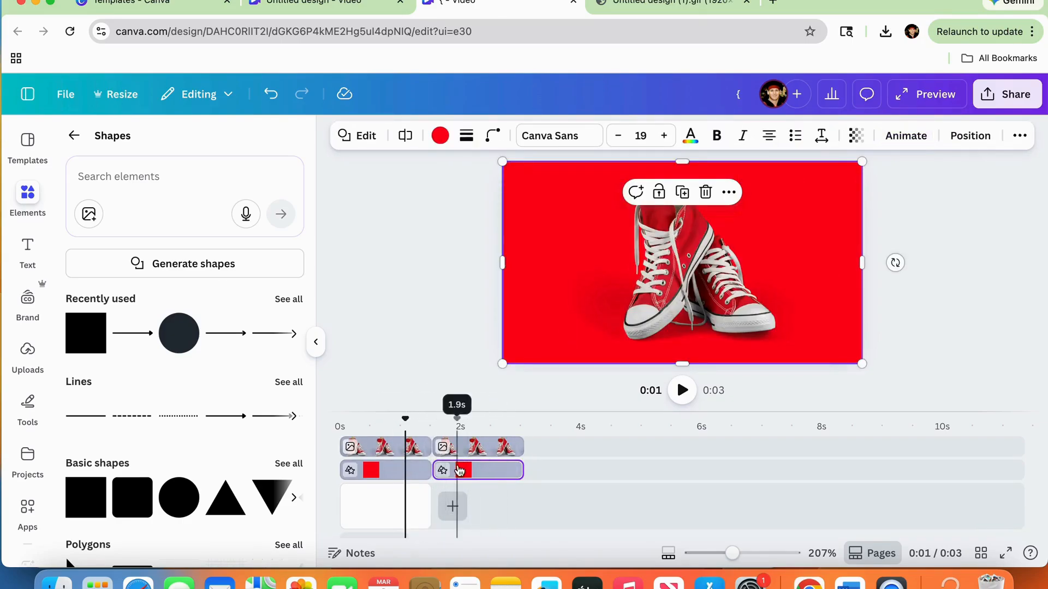
# Step: Add a second blank page after the first and trim it to 1.5 seconds to end with the duplicated clips
pyautogui.click(452, 506)
pyautogui.click(453, 468)
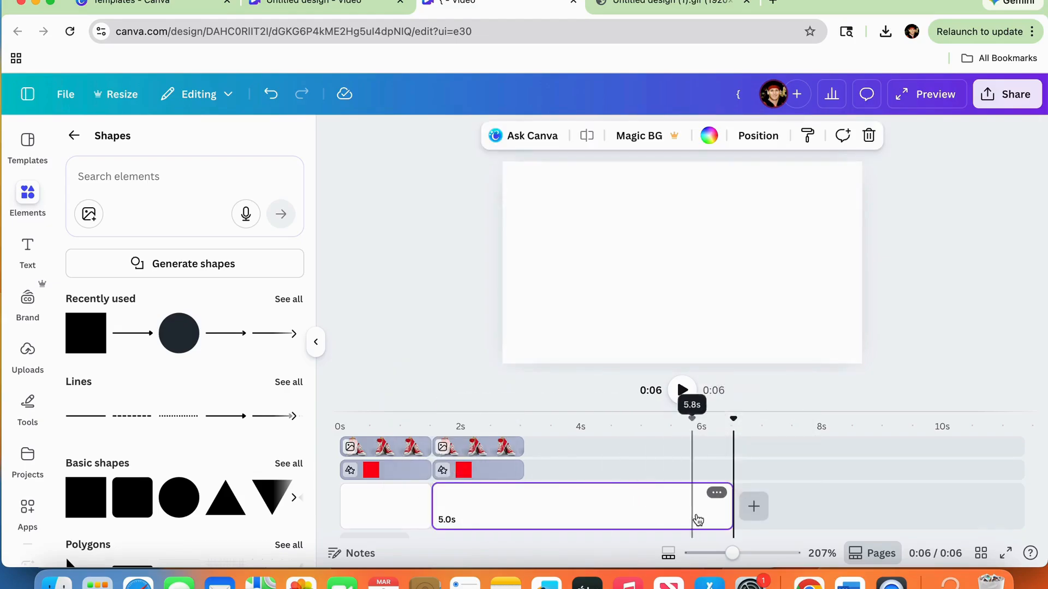
pyautogui.moveTo(734, 516); pyautogui.dragTo(519, 501)
pyautogui.click(374, 285)
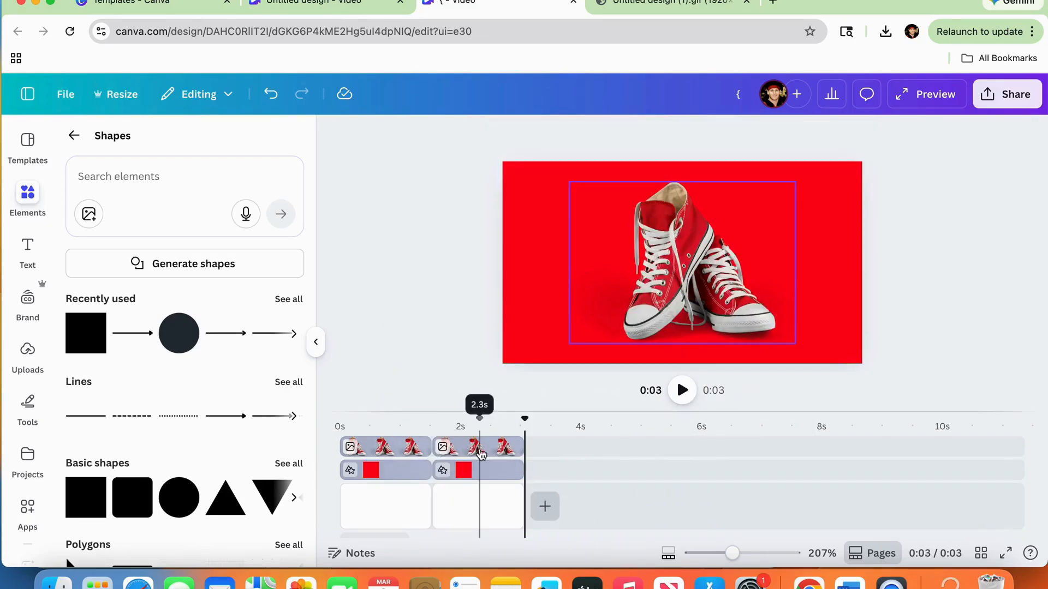
# Step: Shrink the second scene's red background to a thin horizontal band across the middle of the page
pyautogui.click(481, 454)
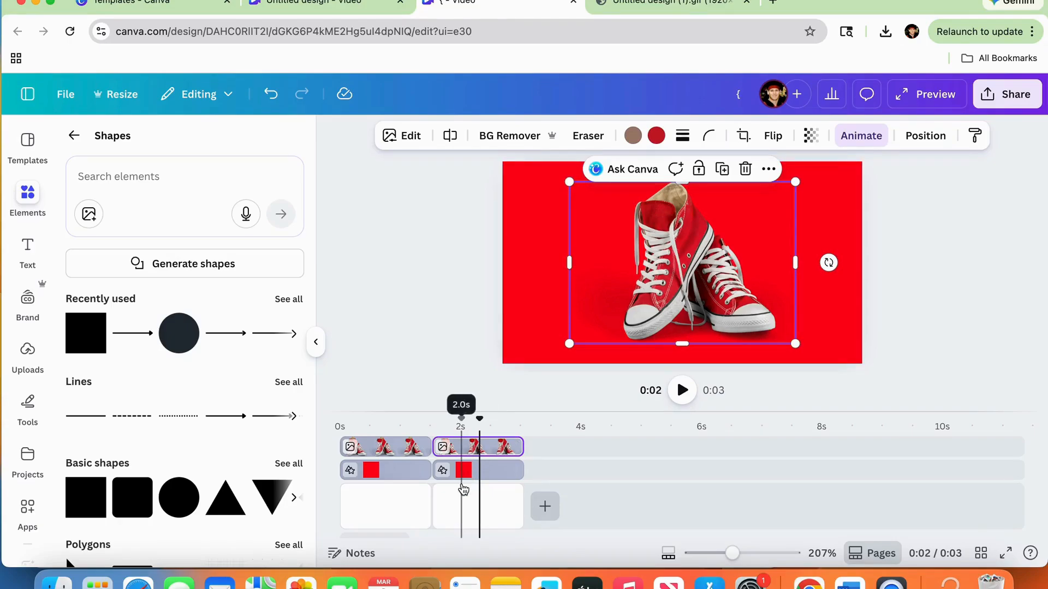
pyautogui.click(503, 470)
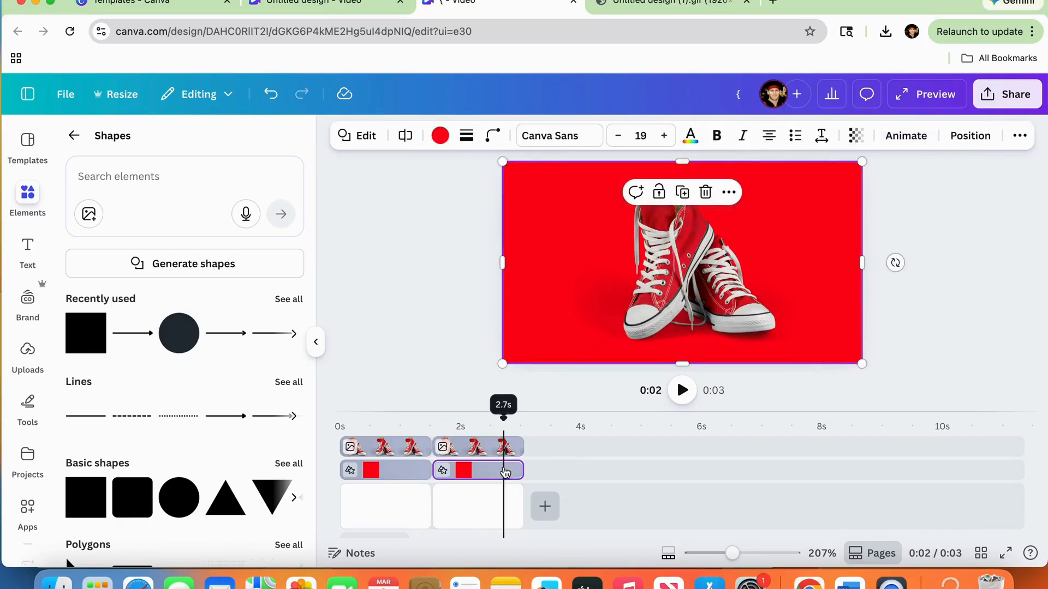
pyautogui.moveTo(686, 162); pyautogui.dragTo(684, 253)
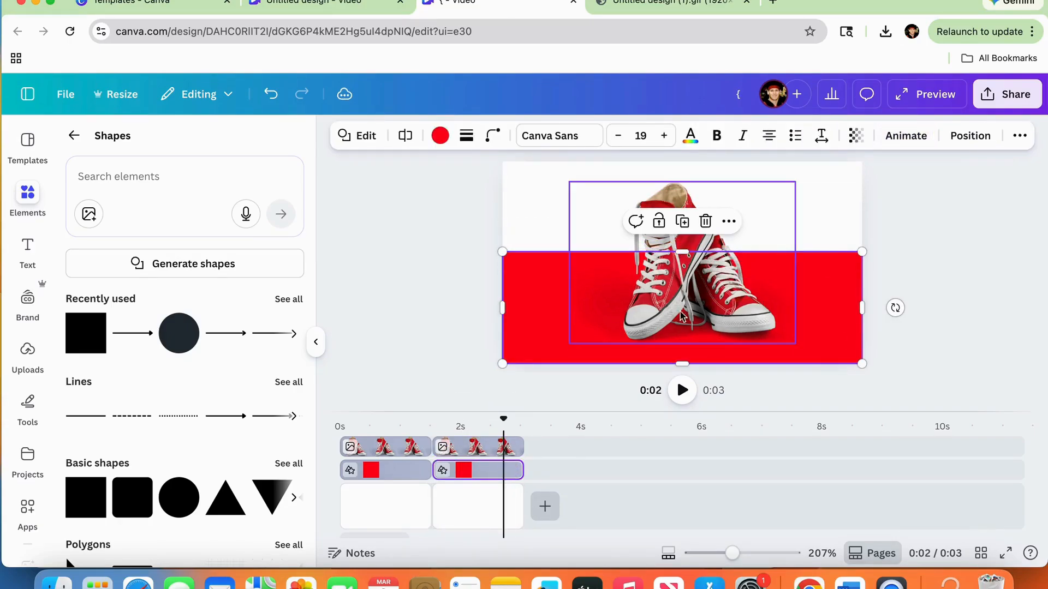
pyautogui.moveTo(681, 360); pyautogui.dragTo(676, 276)
pyautogui.click(413, 246)
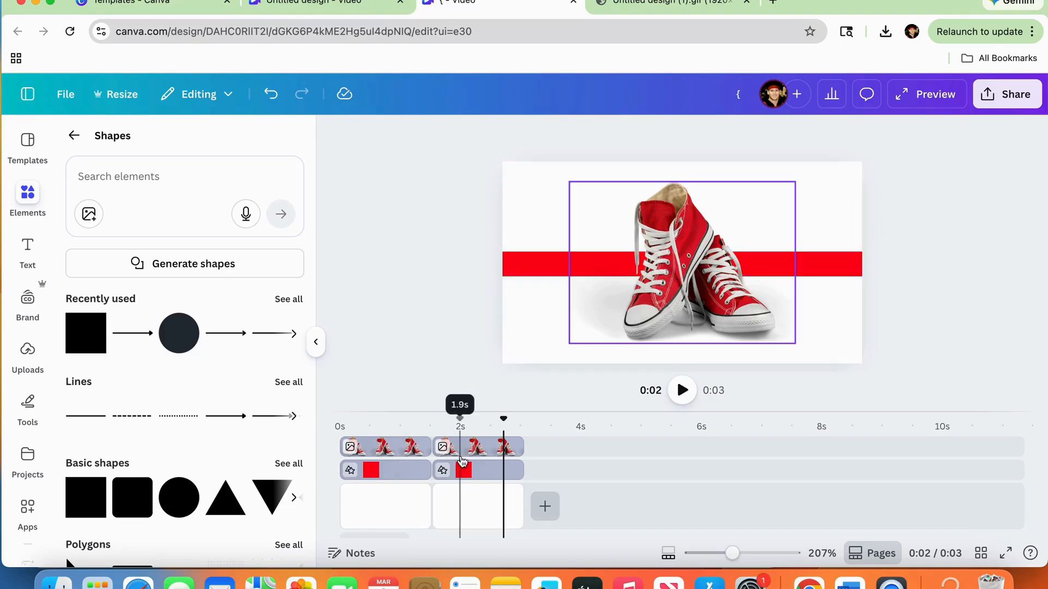
# Step: Enlarge the second scene's sneakers slightly and shrink the first scene's sneakers slightly, keeping both centred on the page
pyautogui.click(478, 456)
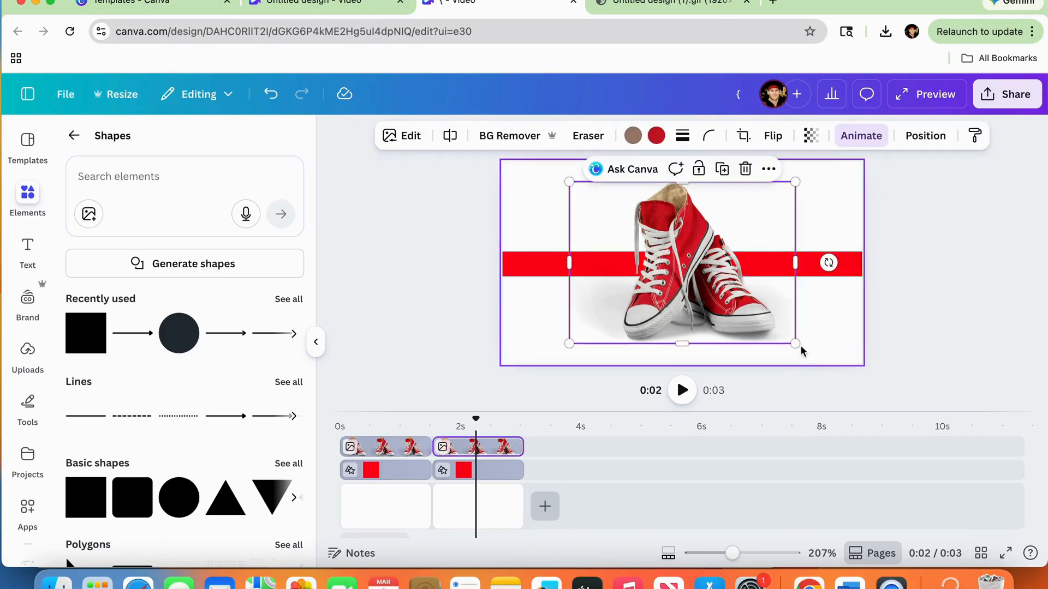
pyautogui.moveTo(797, 346); pyautogui.dragTo(812, 358)
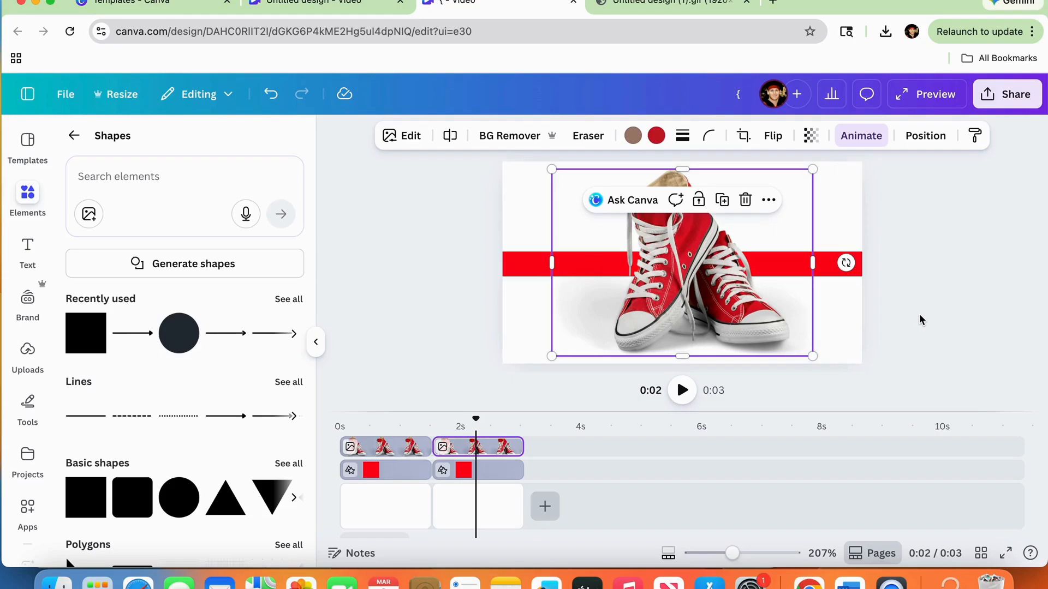
pyautogui.click(388, 445)
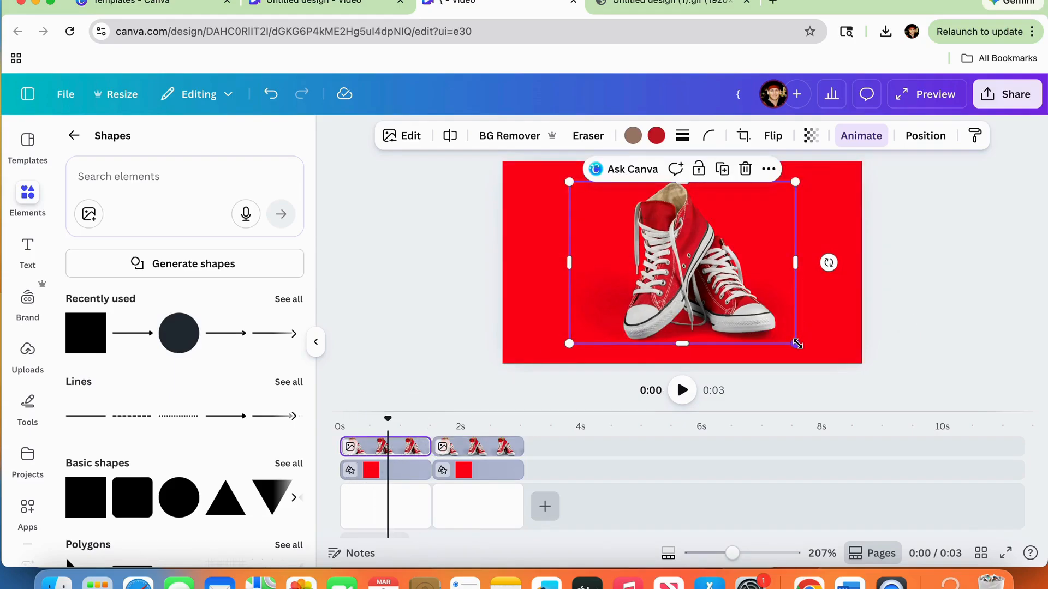
pyautogui.moveTo(796, 341); pyautogui.dragTo(785, 330)
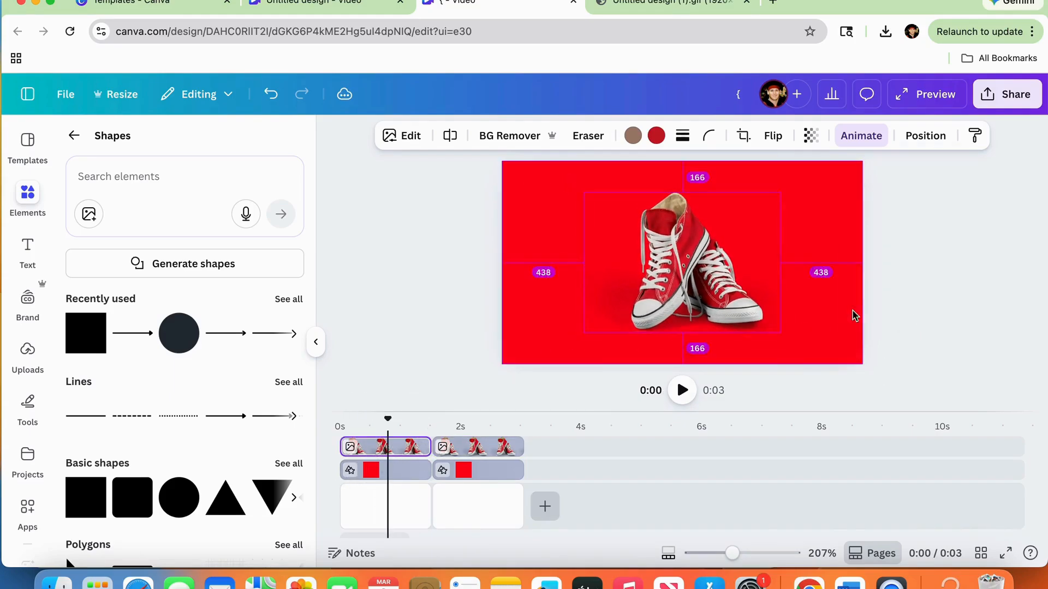
pyautogui.click(934, 294)
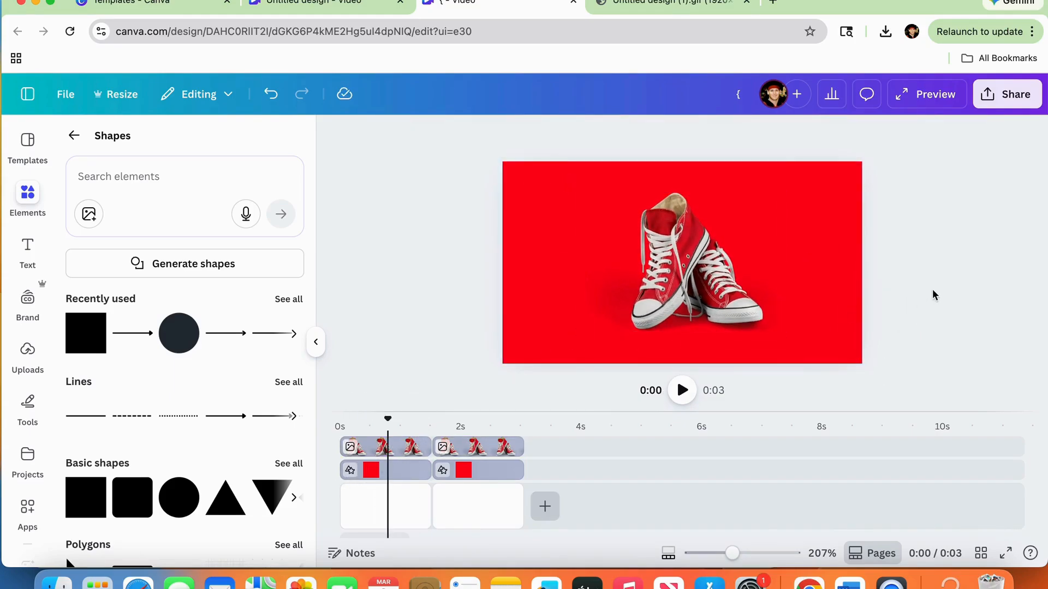
# Step: Add a Match & Move transition between the first and second pages on the timeline
pyautogui.click(433, 508)
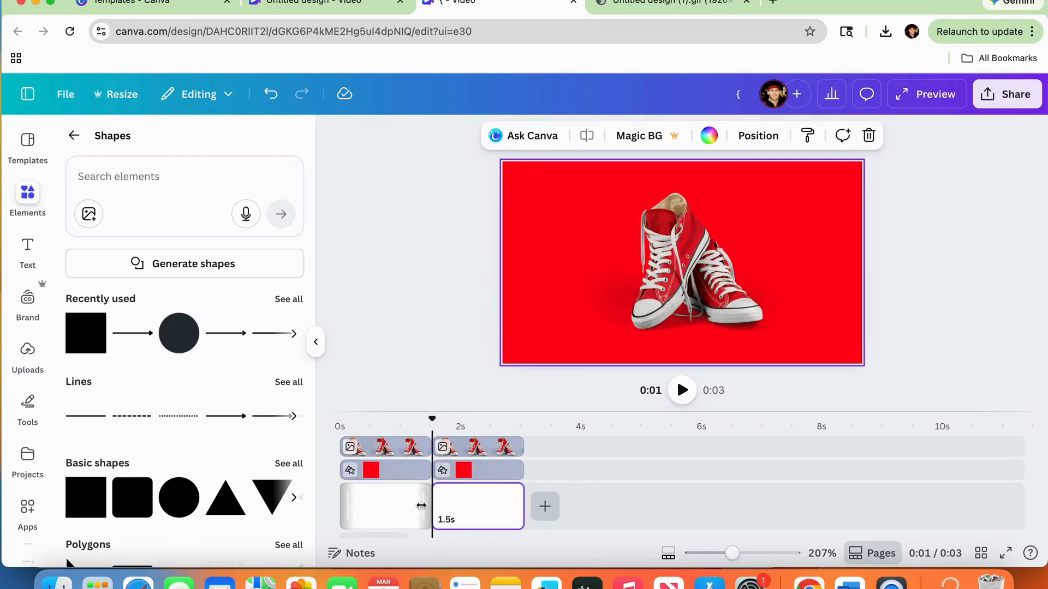
pyautogui.click(432, 497)
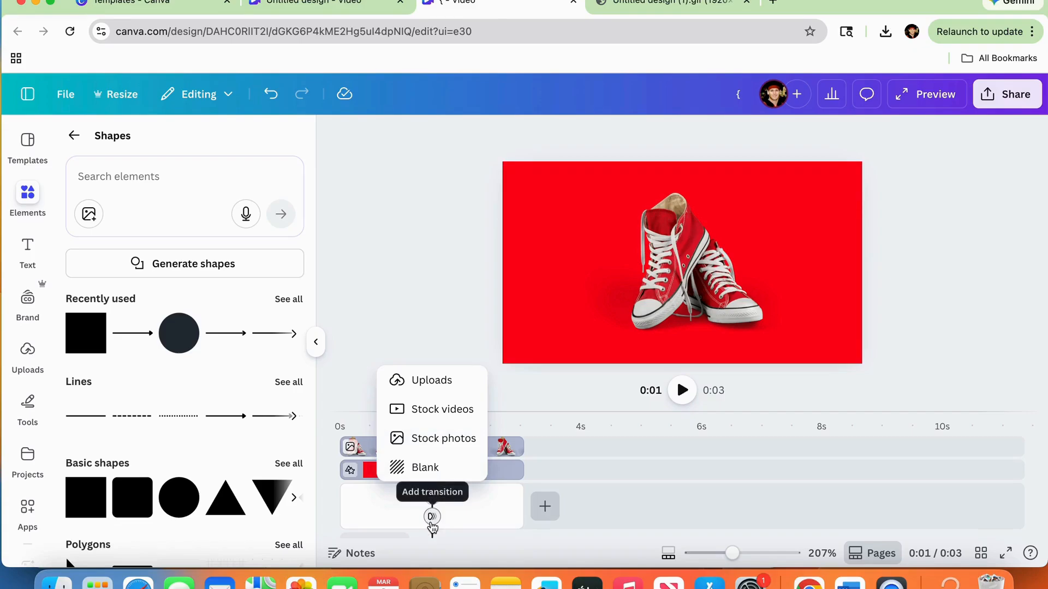
pyautogui.click(431, 521)
pyautogui.click(429, 502)
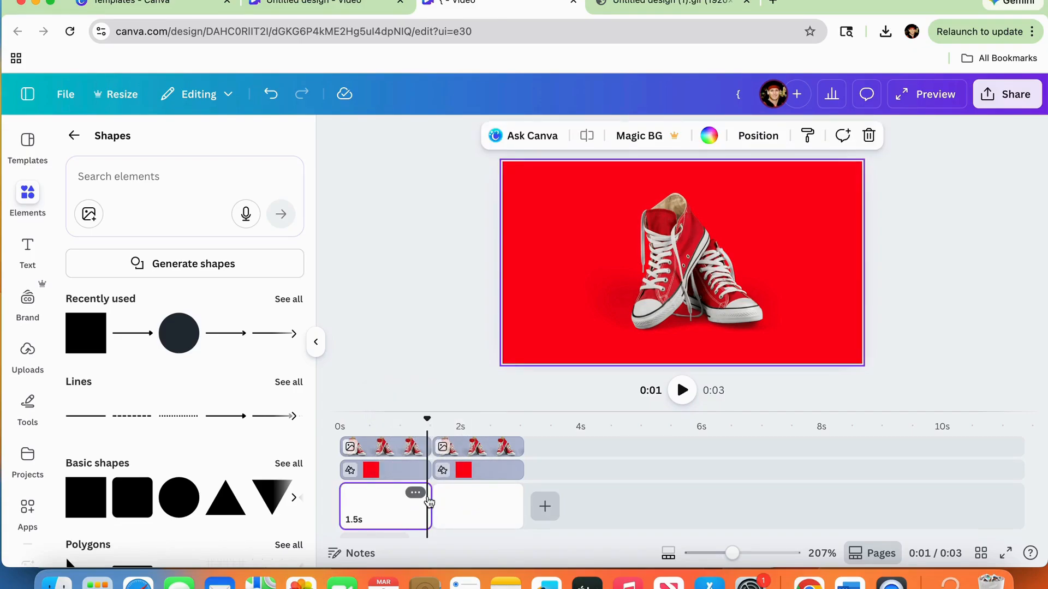
pyautogui.click(433, 505)
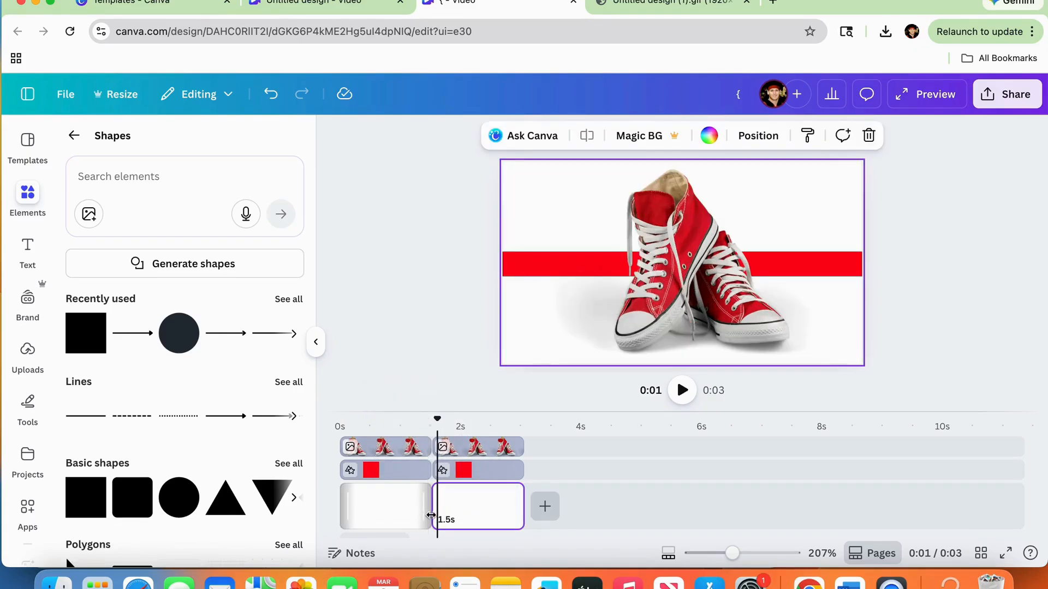
pyautogui.click(432, 516)
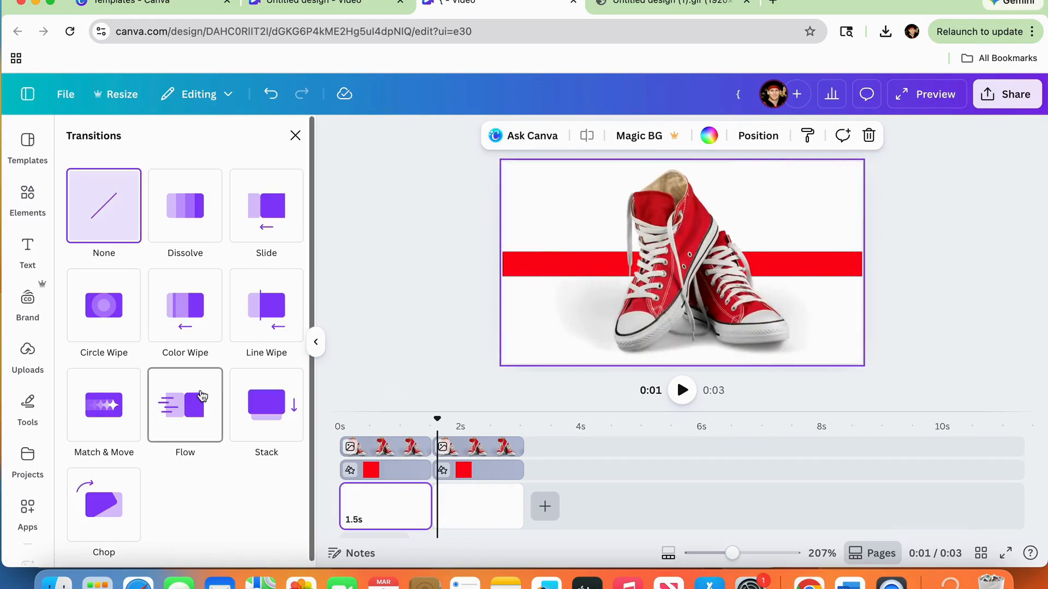
pyautogui.scroll(-1, 202, 396)
pyautogui.click(113, 408)
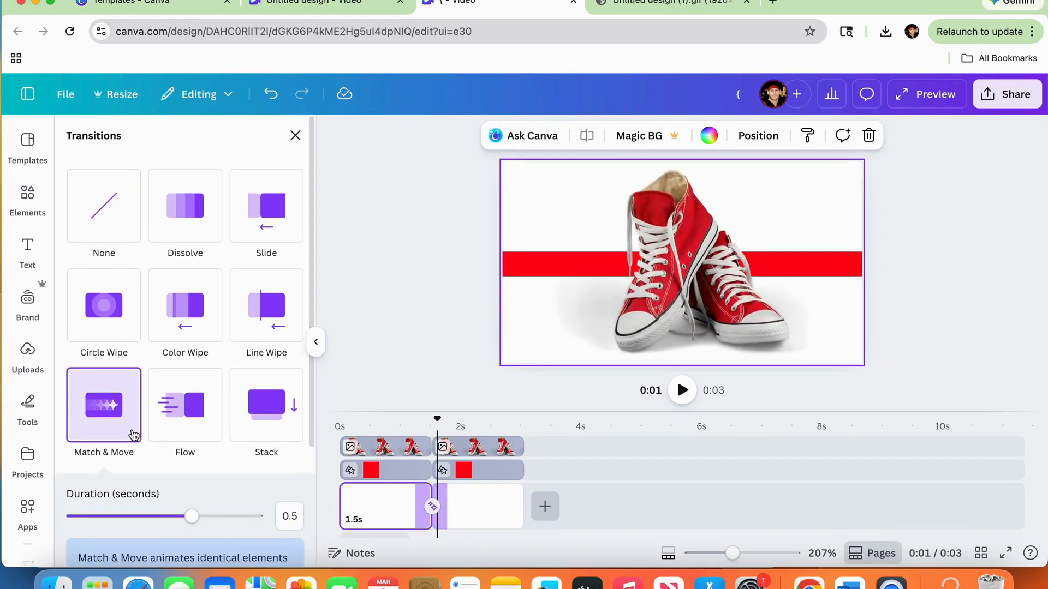
# Step: Lengthen the Match & Move transition's duration to about 0.76 seconds
pyautogui.scroll(-3, 163, 390)
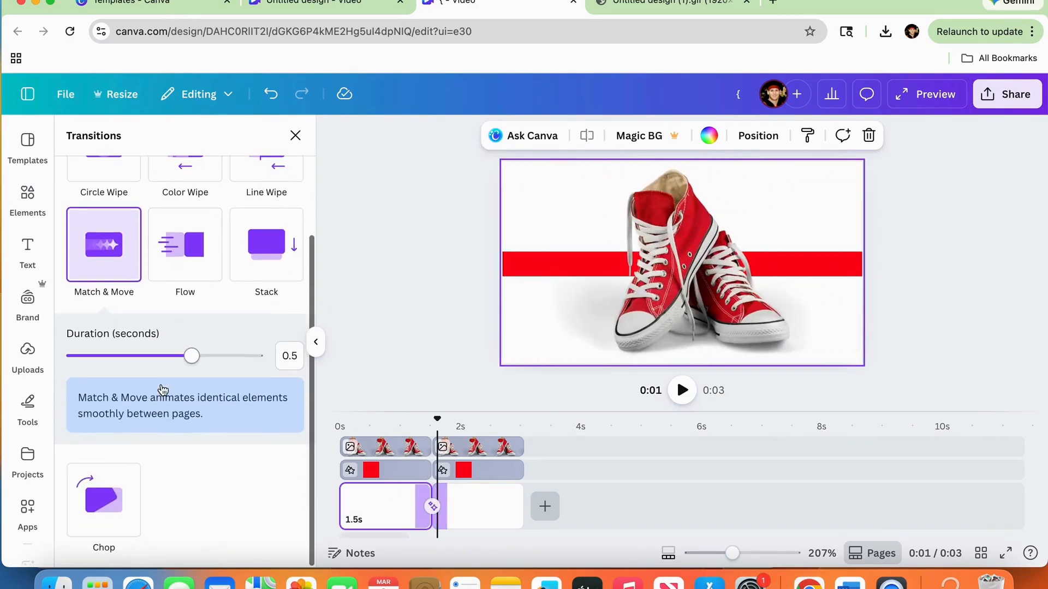
pyautogui.moveTo(202, 356); pyautogui.dragTo(256, 357)
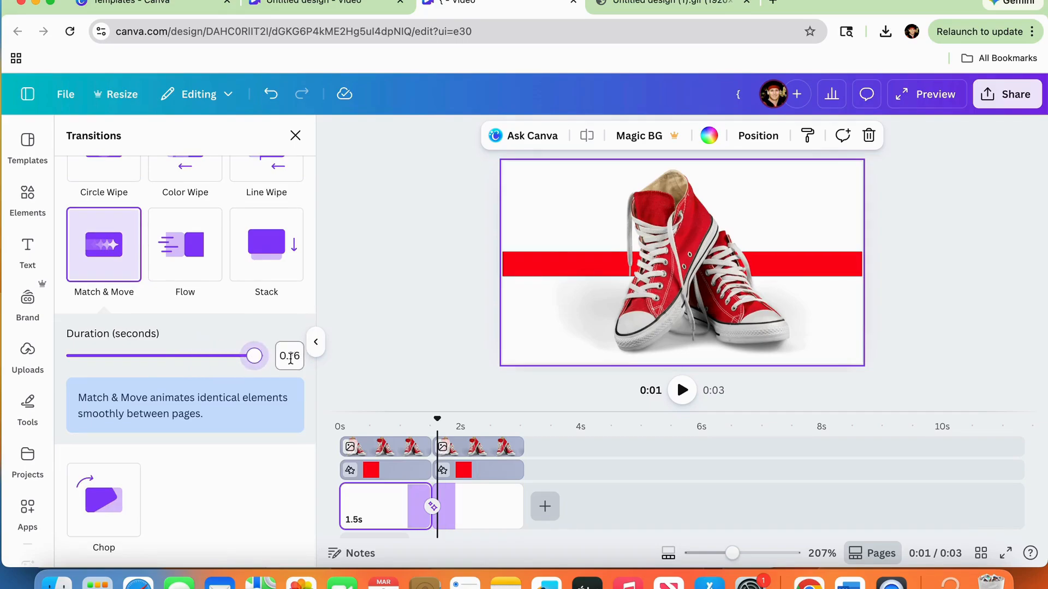
pyautogui.click(417, 305)
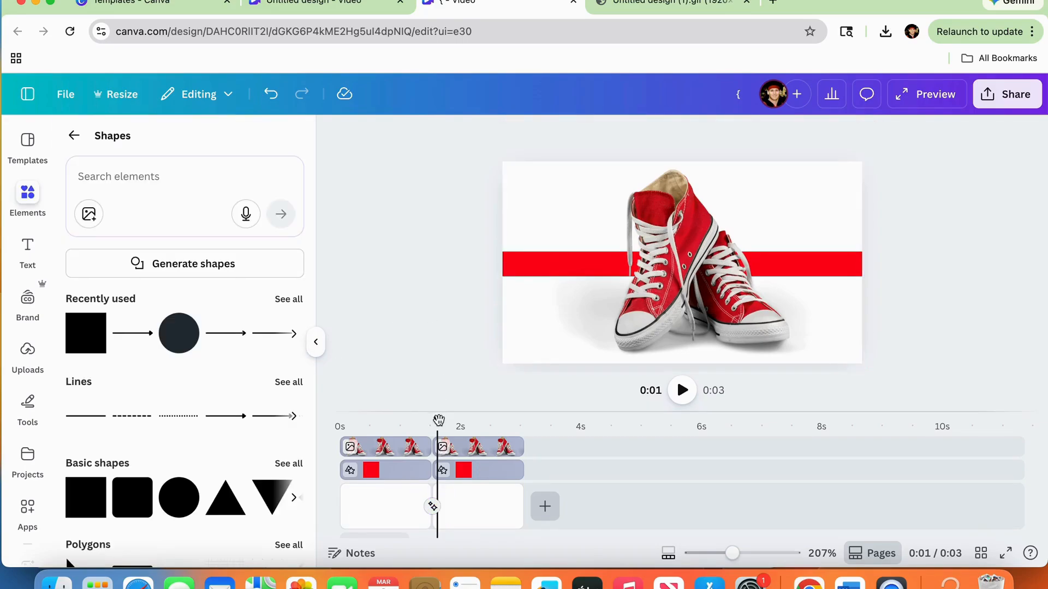
# Step: Set the first scene's sneakers to play Chroma Wave only on enter, and preview the video from the start
pyautogui.moveTo(439, 421); pyautogui.dragTo(337, 426)
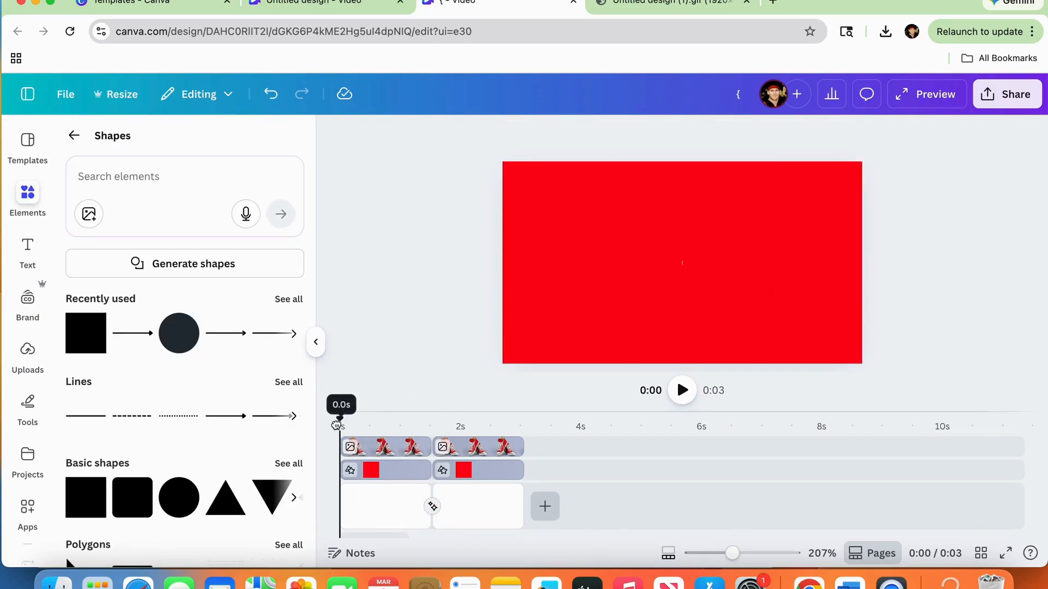
pyautogui.click(381, 449)
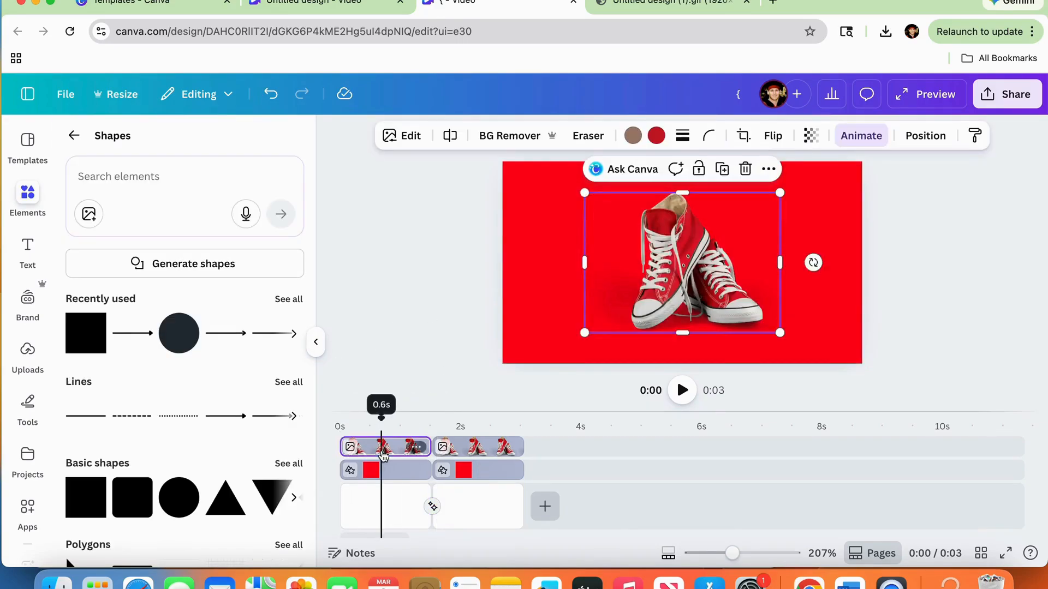
pyautogui.click(869, 133)
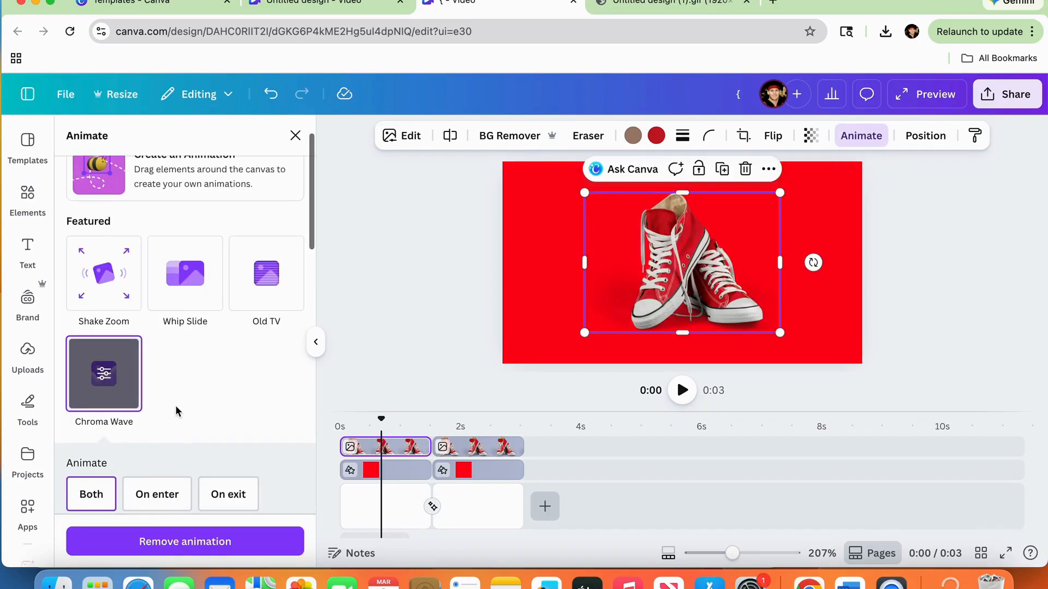
pyautogui.click(161, 496)
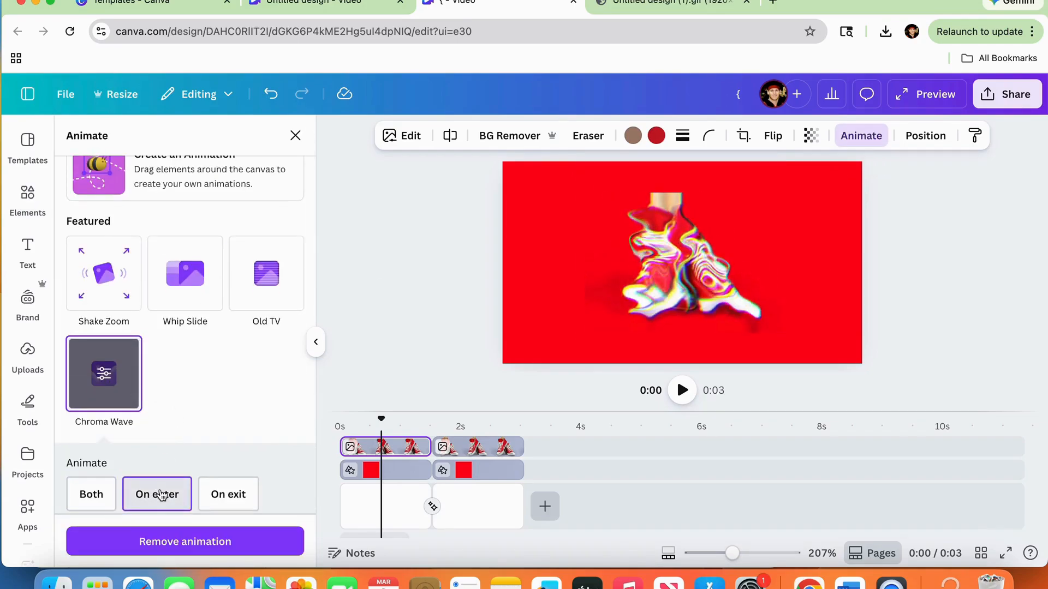
pyautogui.click(364, 278)
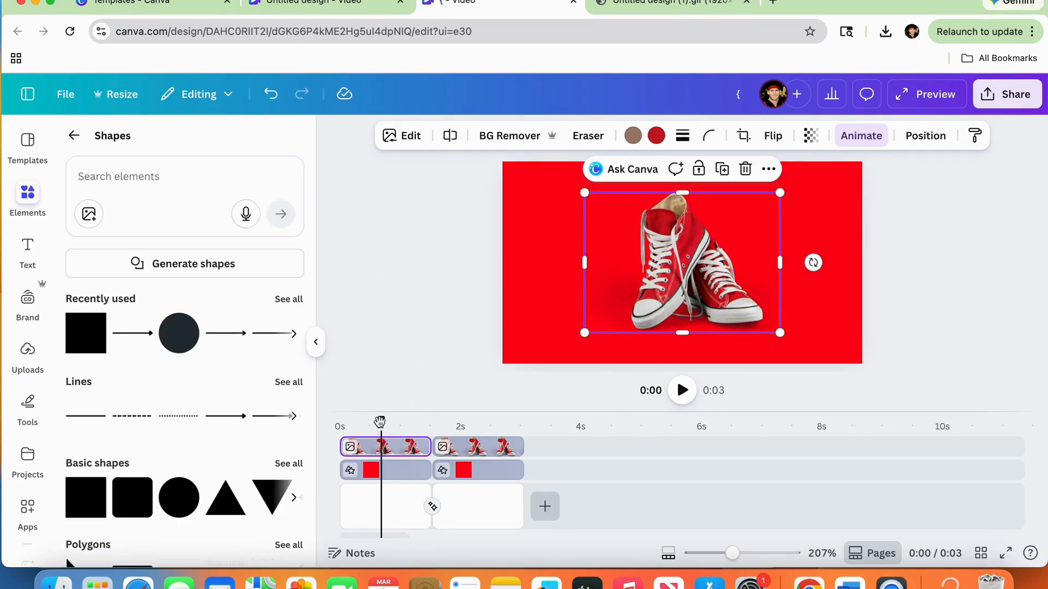
pyautogui.moveTo(380, 422); pyautogui.dragTo(332, 423)
pyautogui.press('space')
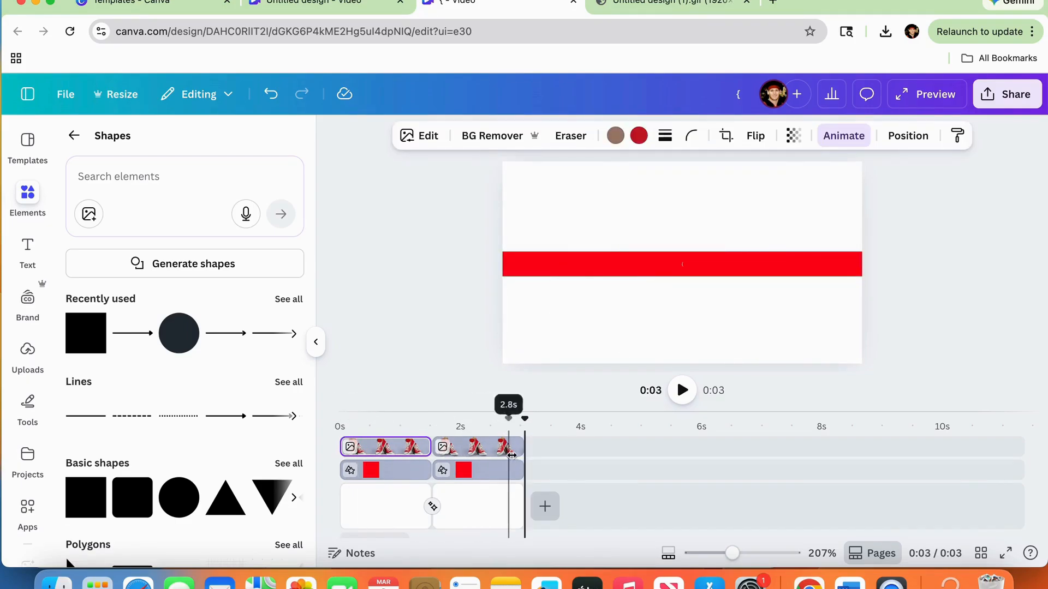
# Step: Remove the Chroma Wave animation from the second scene's sneakers and play back the transition into the second scene
pyautogui.moveTo(525, 420); pyautogui.dragTo(481, 431)
pyautogui.click(611, 346)
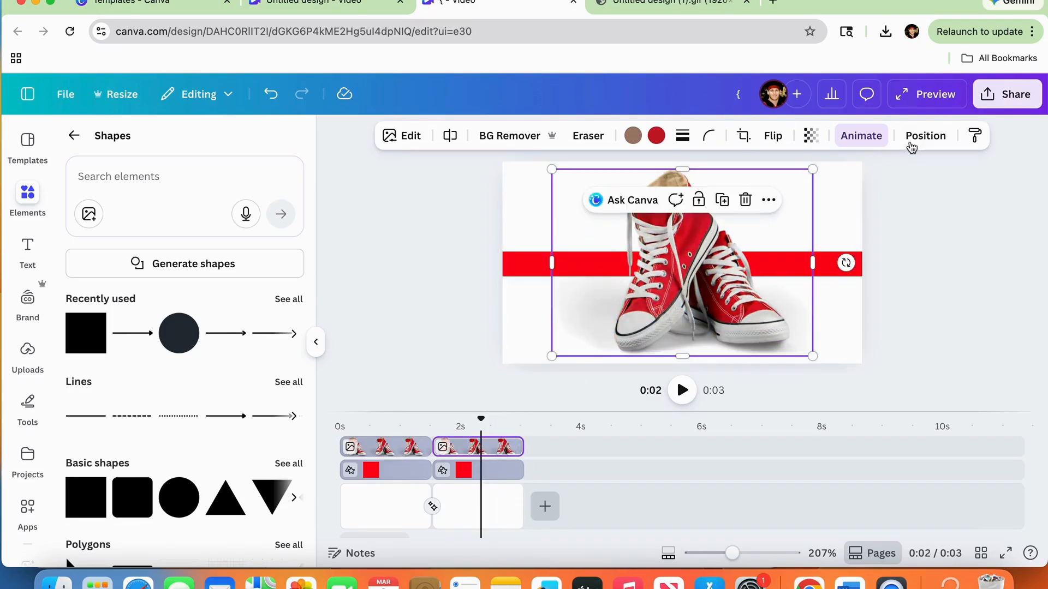
pyautogui.click(862, 139)
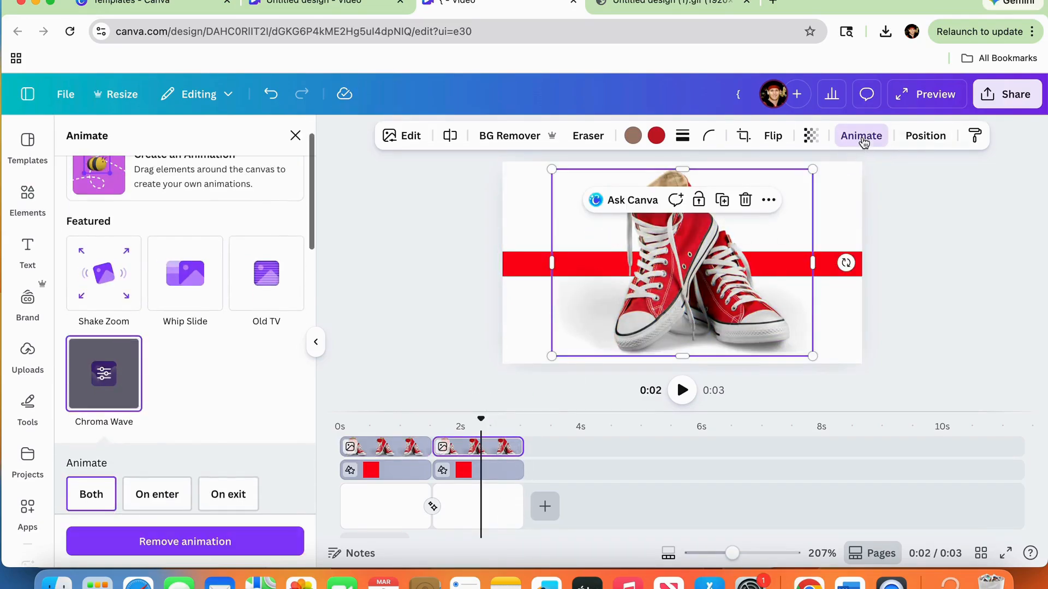
pyautogui.scroll(-1, 195, 403)
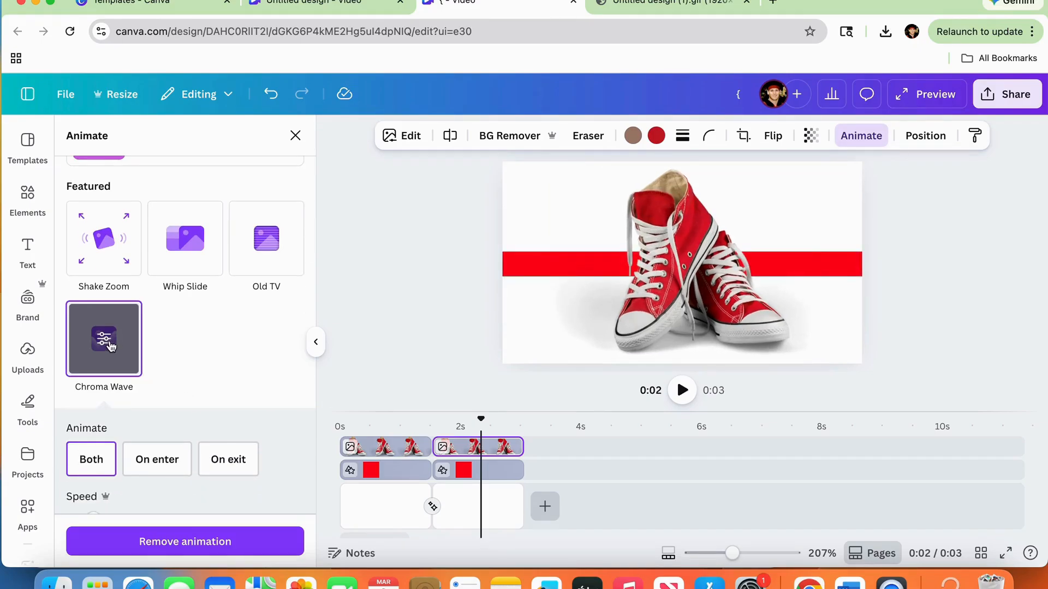
pyautogui.scroll(-1, 187, 391)
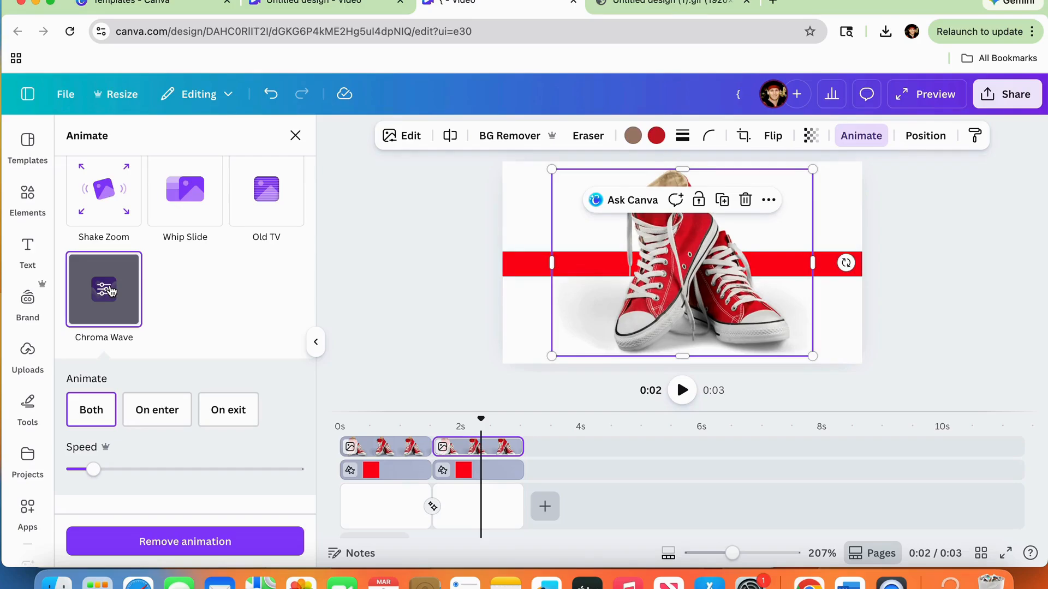
pyautogui.click(200, 542)
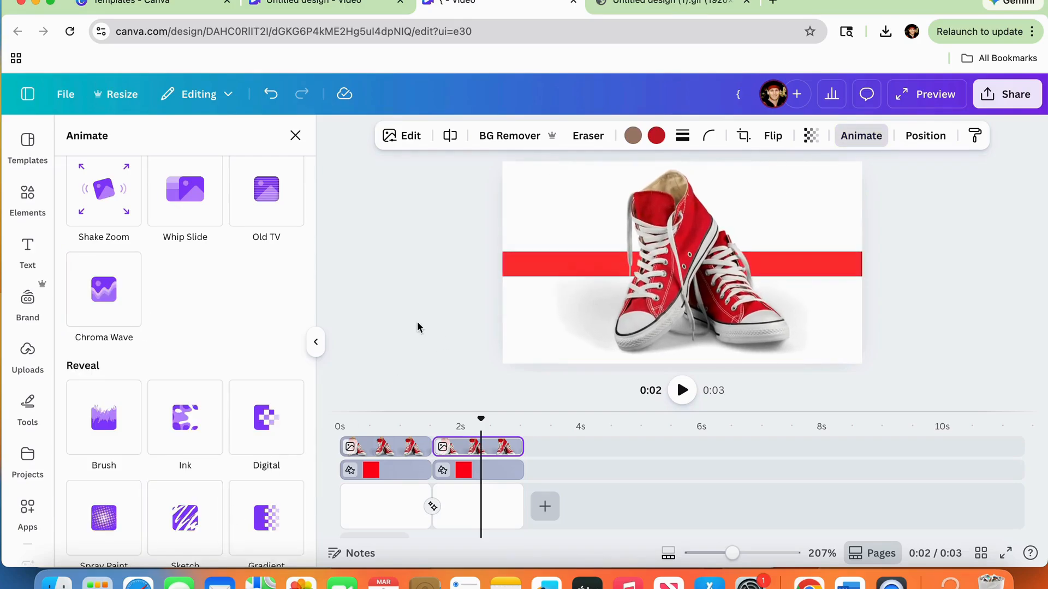
pyautogui.moveTo(483, 419); pyautogui.dragTo(393, 418)
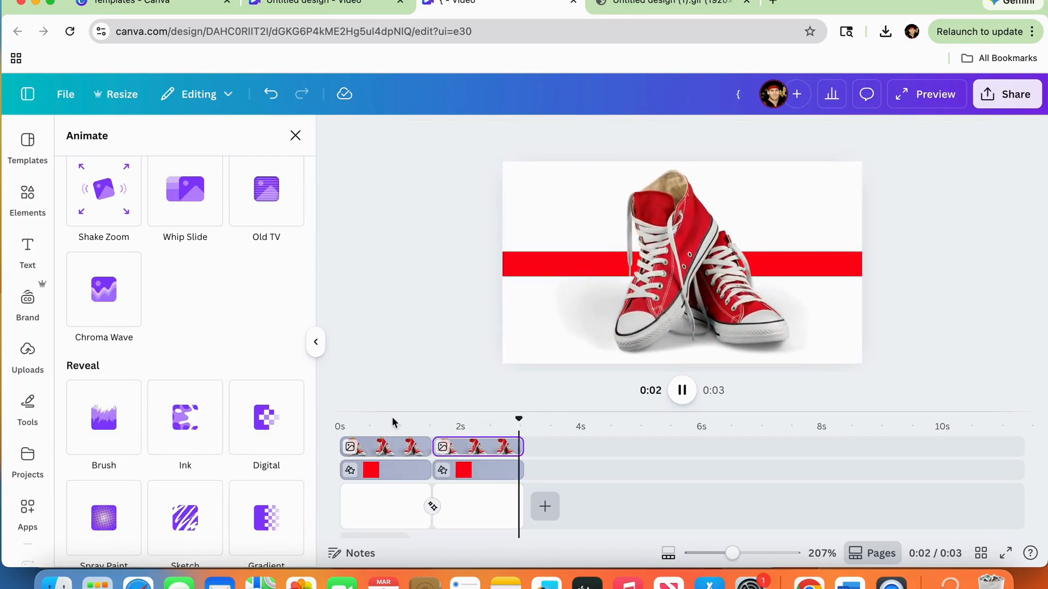
# Step: Download the design as a GIF at 1,920 × 1,080 px
pyautogui.click(1004, 95)
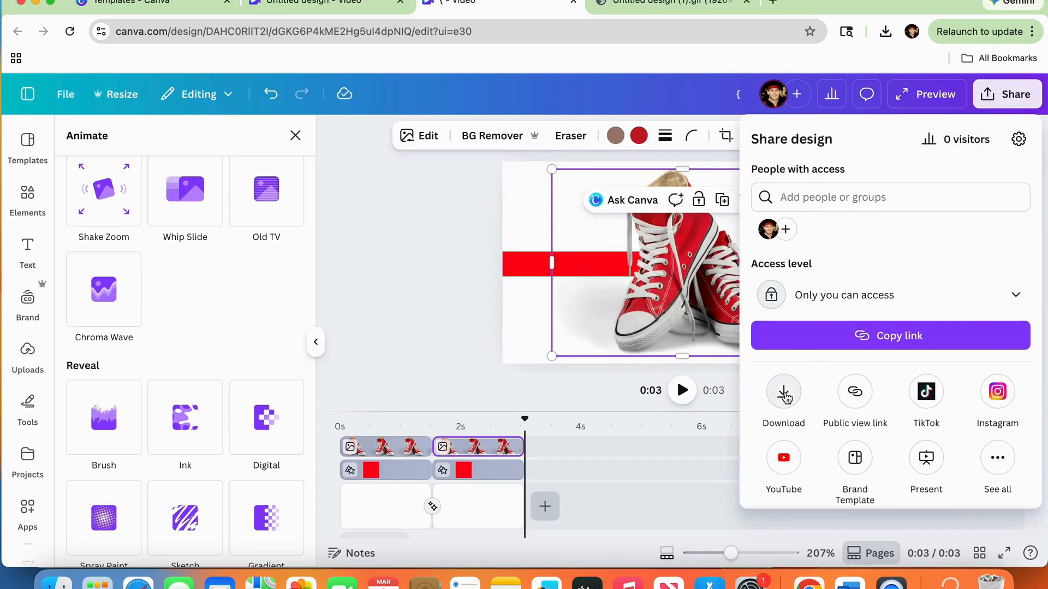
pyautogui.click(783, 389)
pyautogui.click(956, 212)
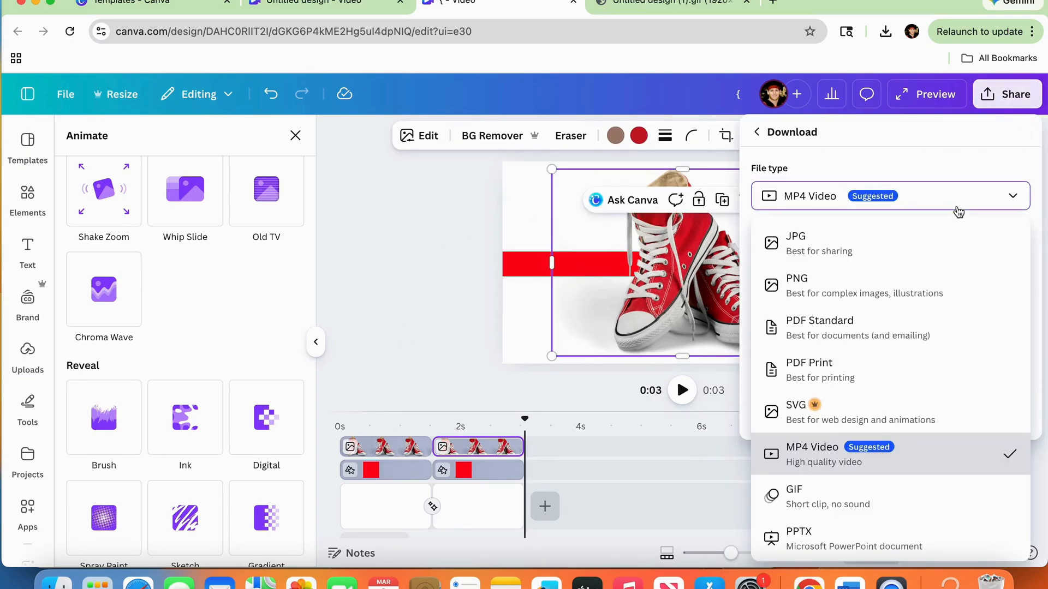
pyautogui.click(814, 507)
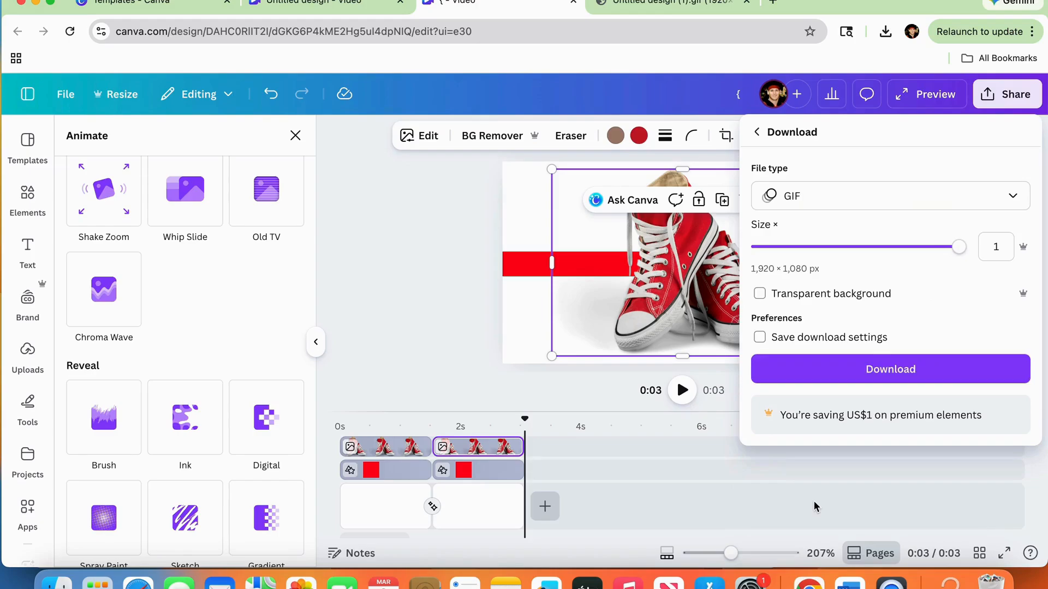
pyautogui.click(869, 366)
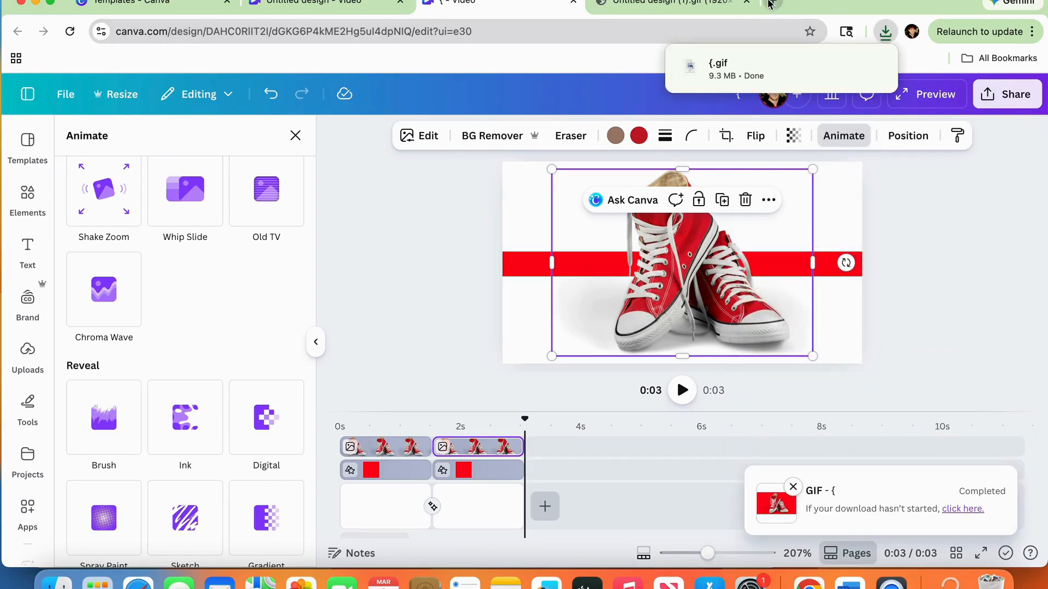
# Step: Open the downloaded {.gif in the browser to view the finished animation
pyautogui.click(770, 2)
pyautogui.click(885, 32)
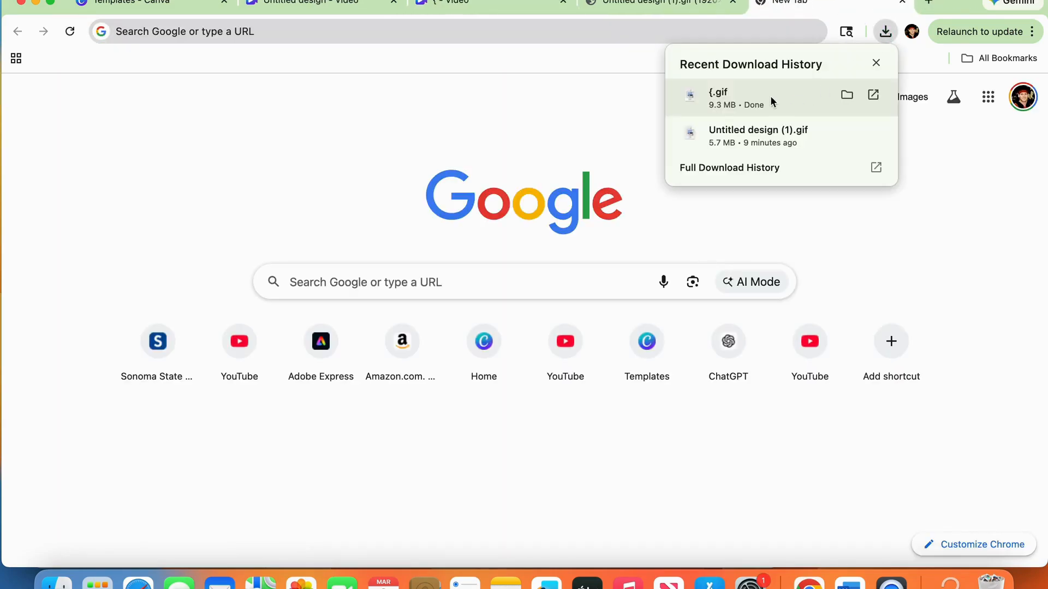
pyautogui.moveTo(751, 185); pyautogui.dragTo(764, 231)
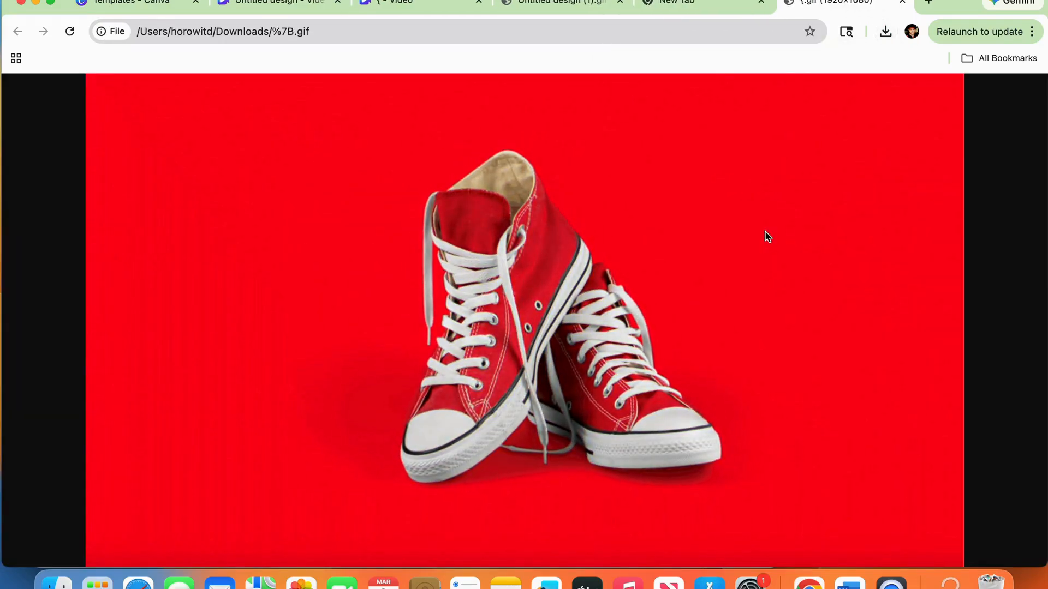